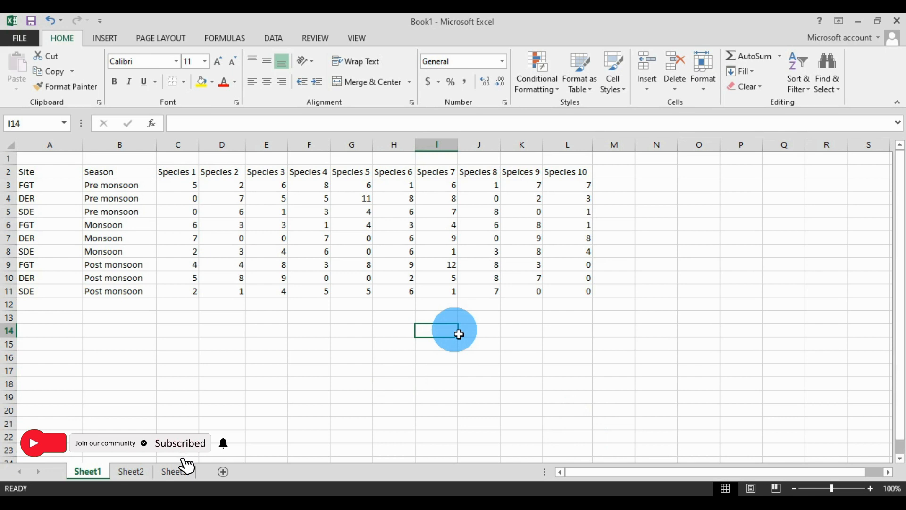
Examine the sites, seasons and species counts in the data table on Sheet1.
drag(28, 176, 581, 292)
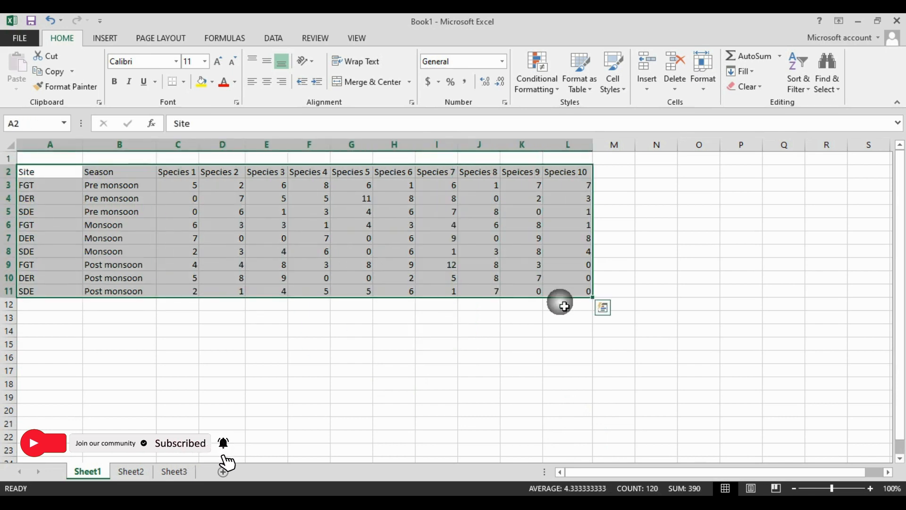
click(59, 172)
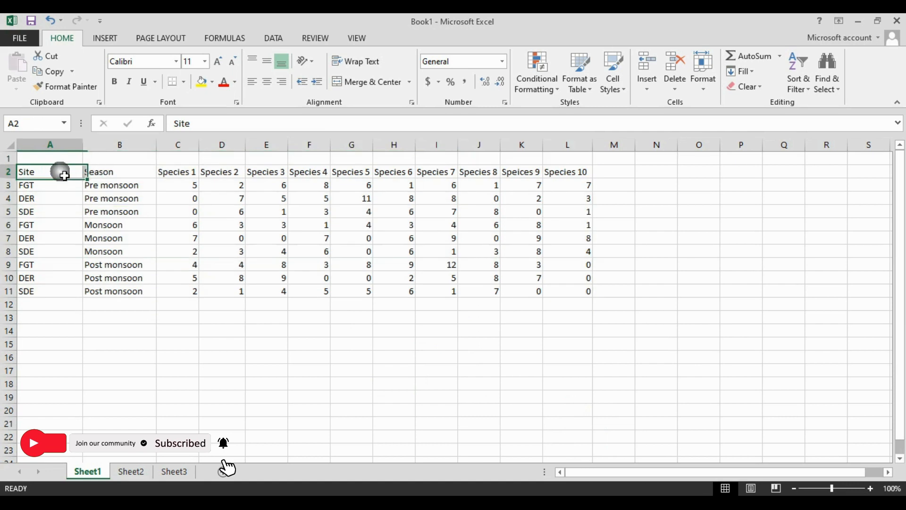
click(53, 201)
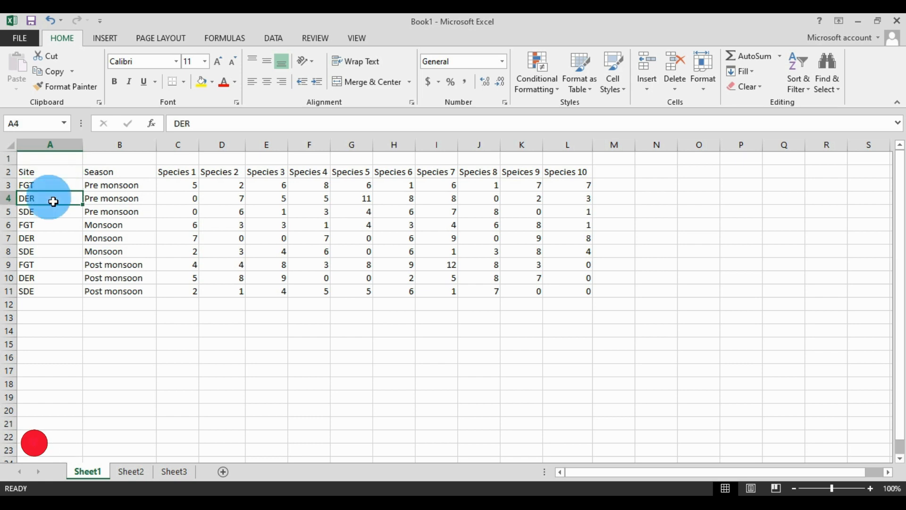
click(52, 218)
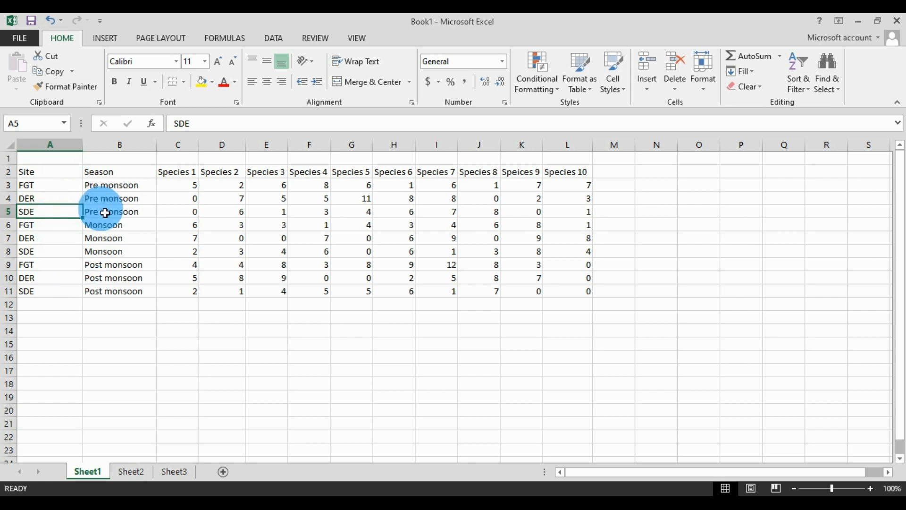
click(146, 188)
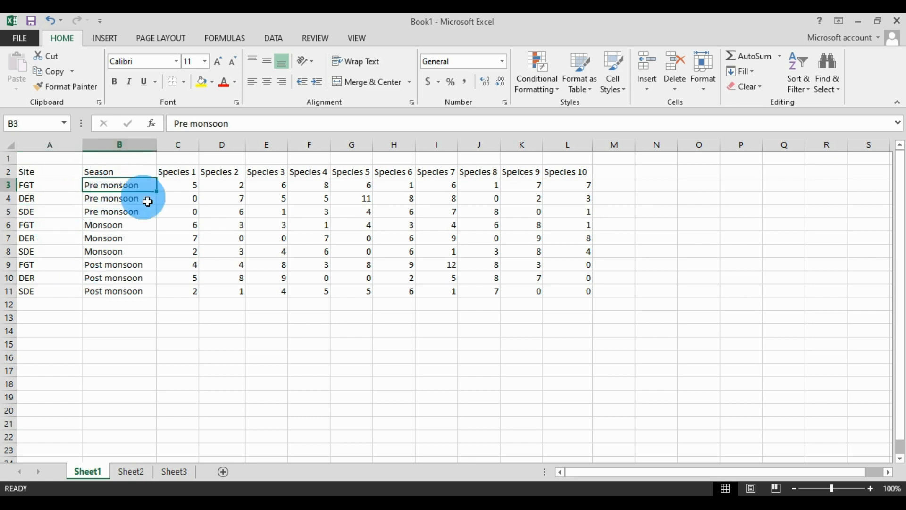
click(127, 226)
click(132, 273)
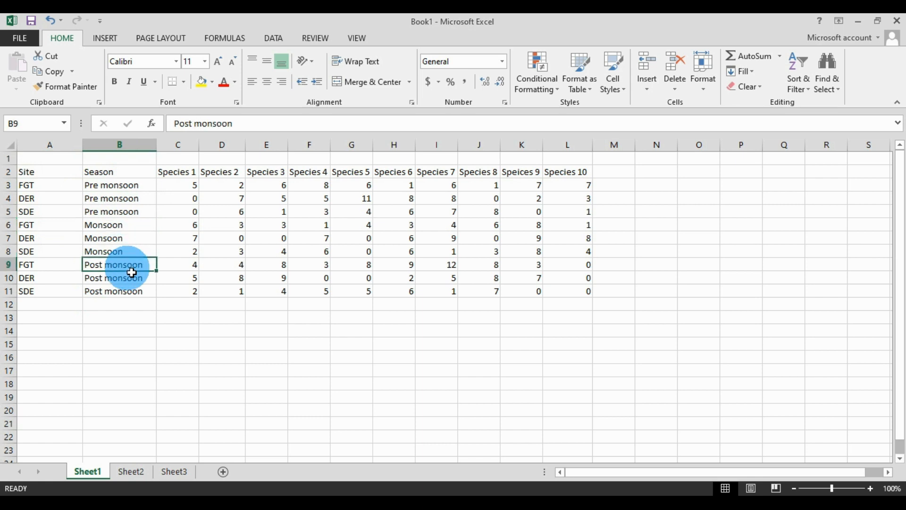
drag(185, 179, 565, 295)
click(522, 357)
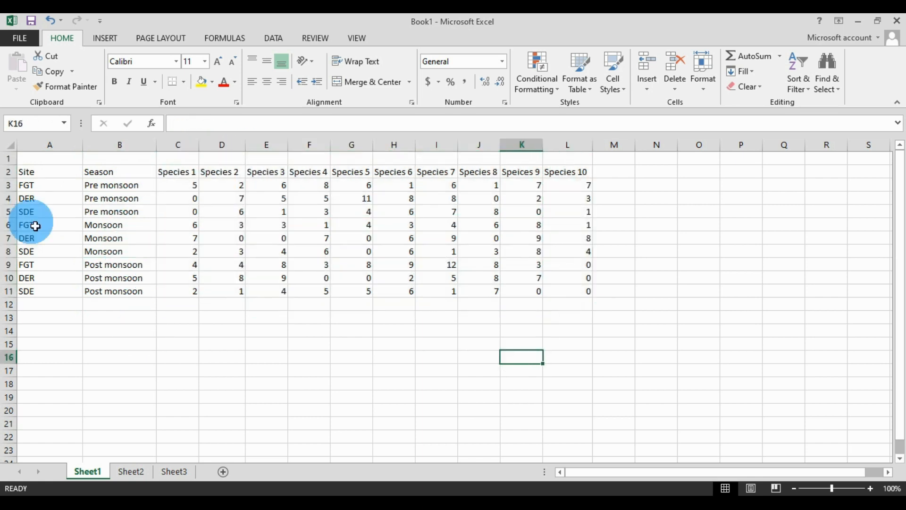
Copy the site, season and species table in A2:L11 and switch to PAST.
drag(44, 175, 566, 297)
right_click(567, 297)
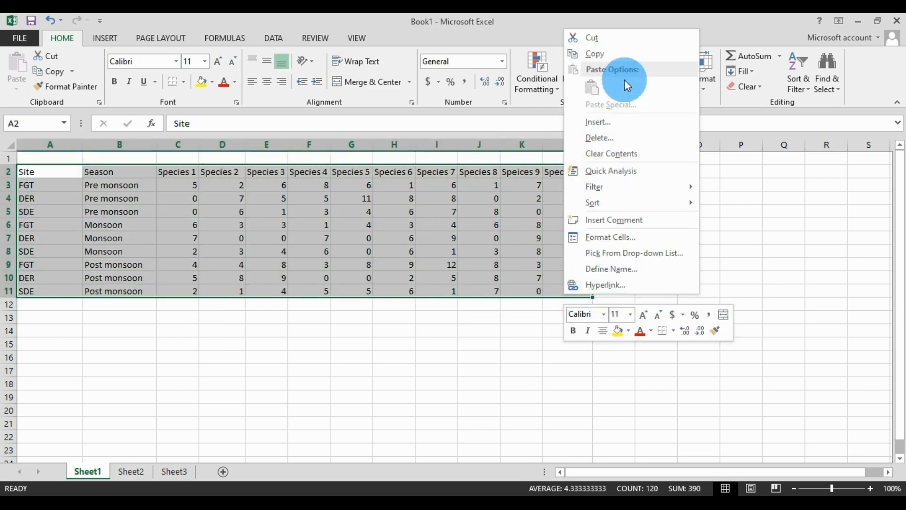
click(614, 54)
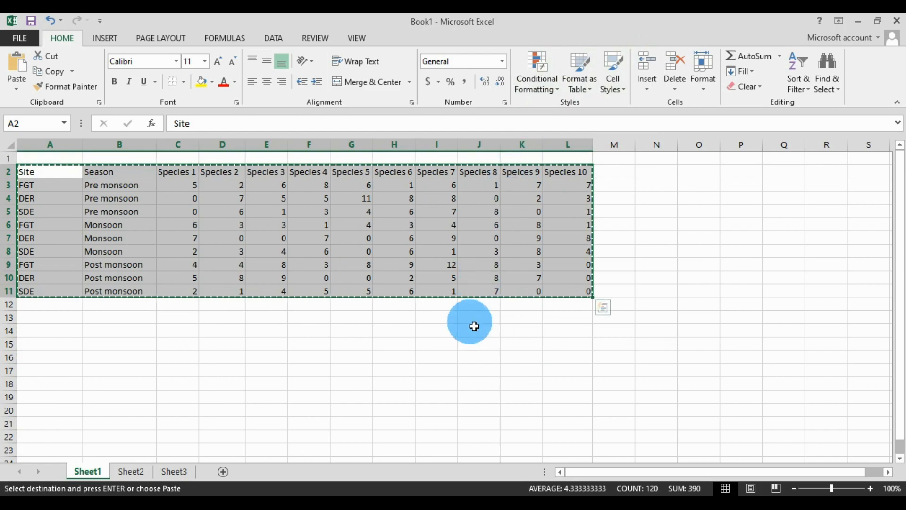
click(437, 491)
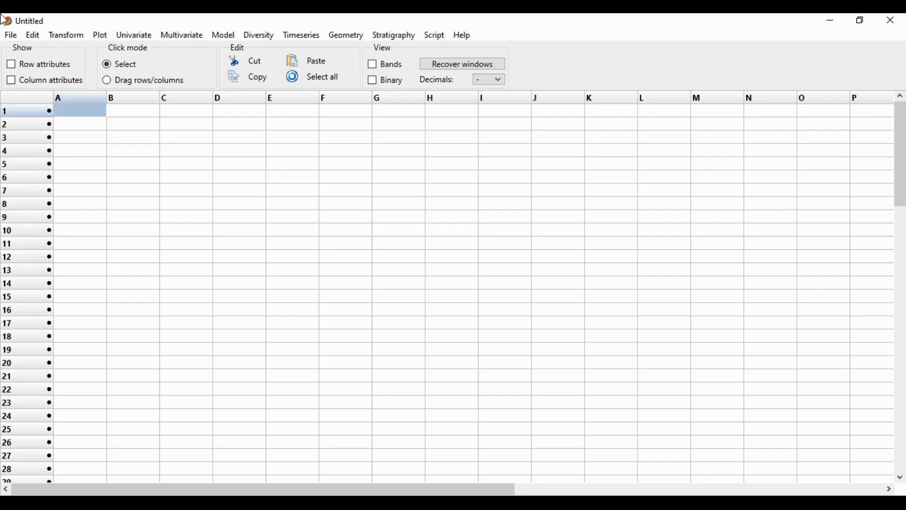
Show the row and column attributes and paste the copied table starting at the cell where the Name row and Name column meet.
click(11, 65)
click(12, 80)
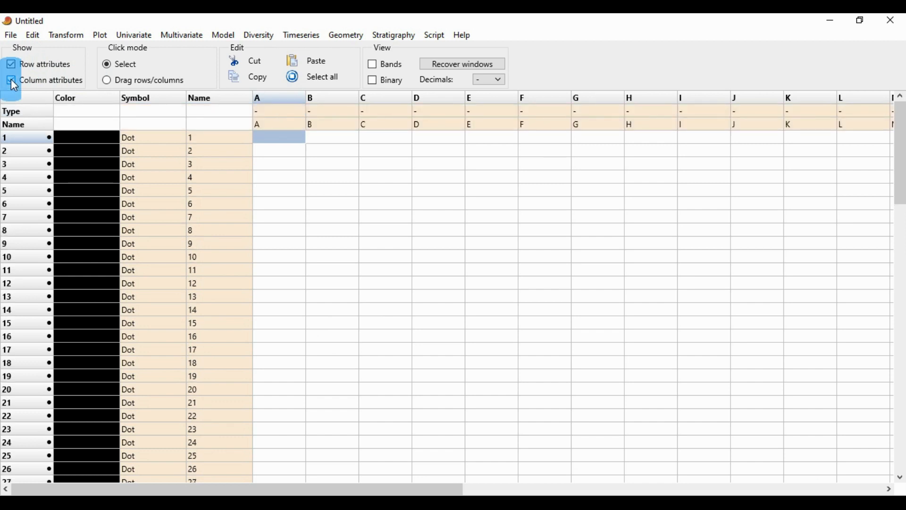
click(226, 122)
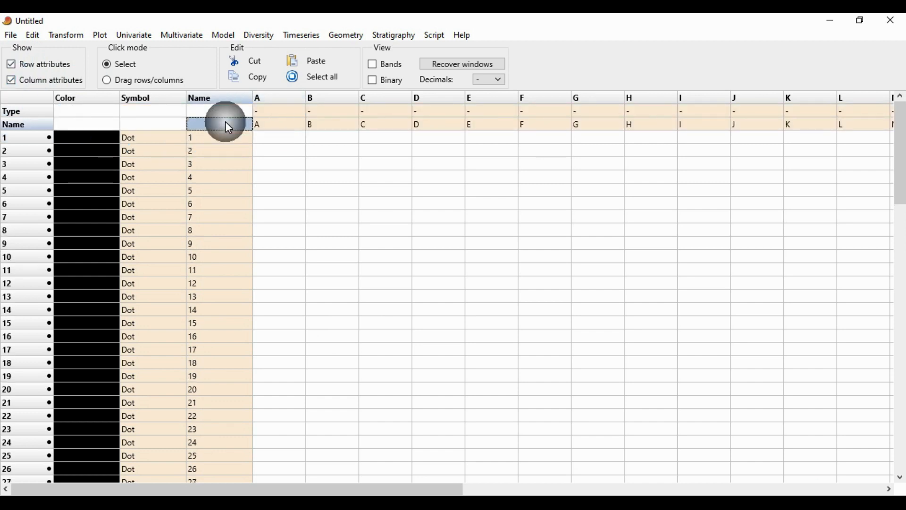
click(324, 59)
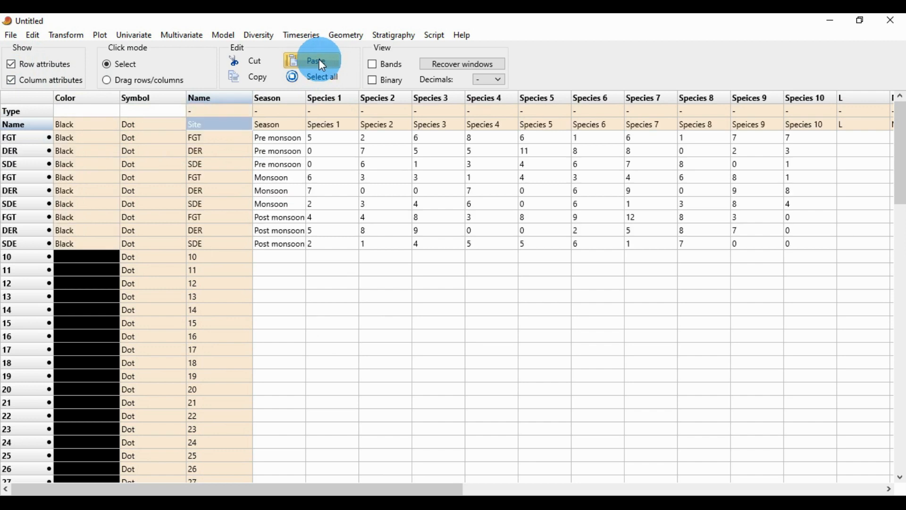
Set the data type of the Season column to Group.
click(279, 108)
click(279, 108)
click(276, 139)
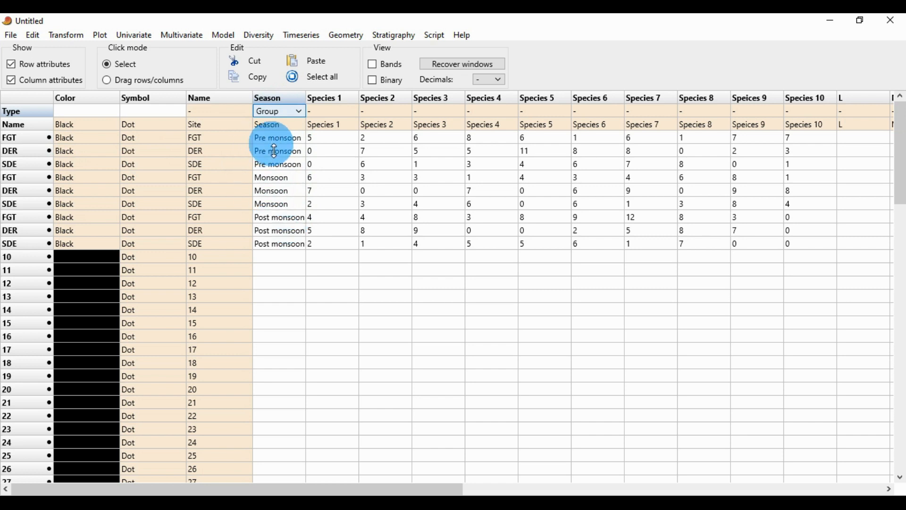
Set the color of the three Pre monsoon rows (FGT, DER and SDE) to Aqua.
click(74, 138)
click(78, 142)
click(78, 141)
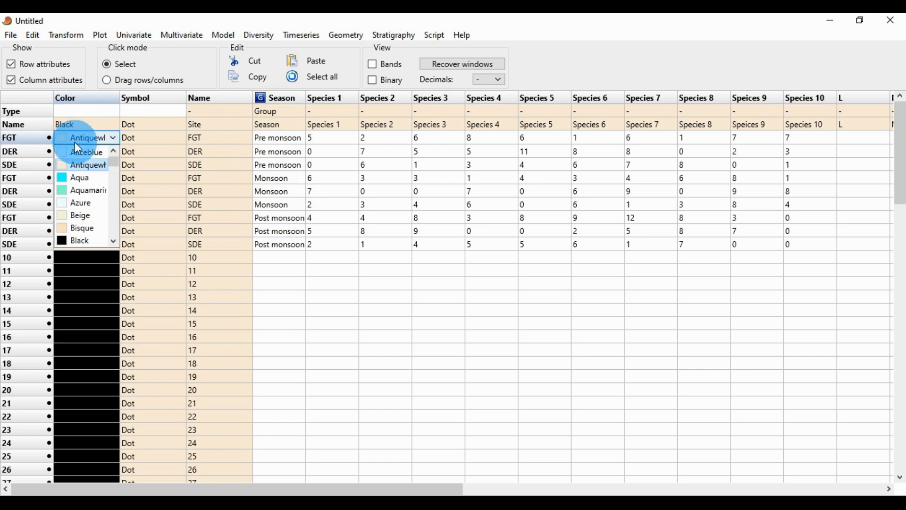
click(83, 178)
click(81, 150)
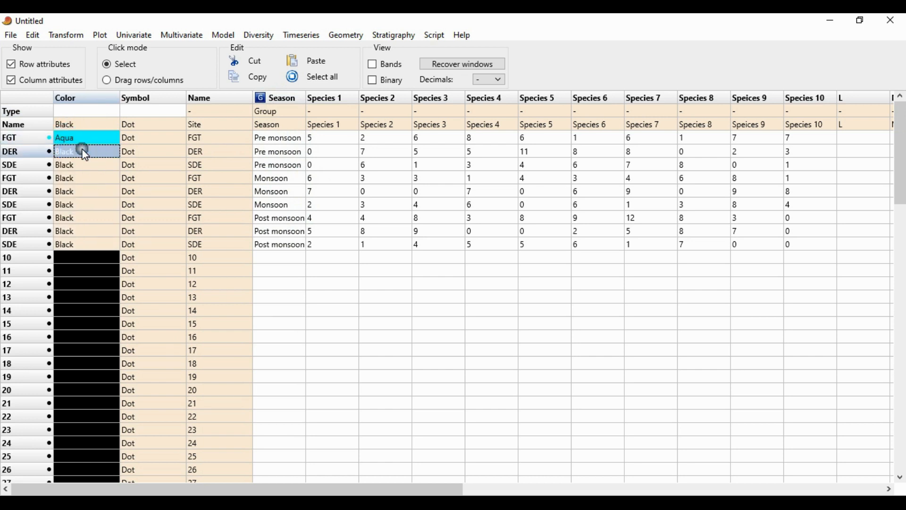
click(81, 150)
click(79, 189)
click(73, 165)
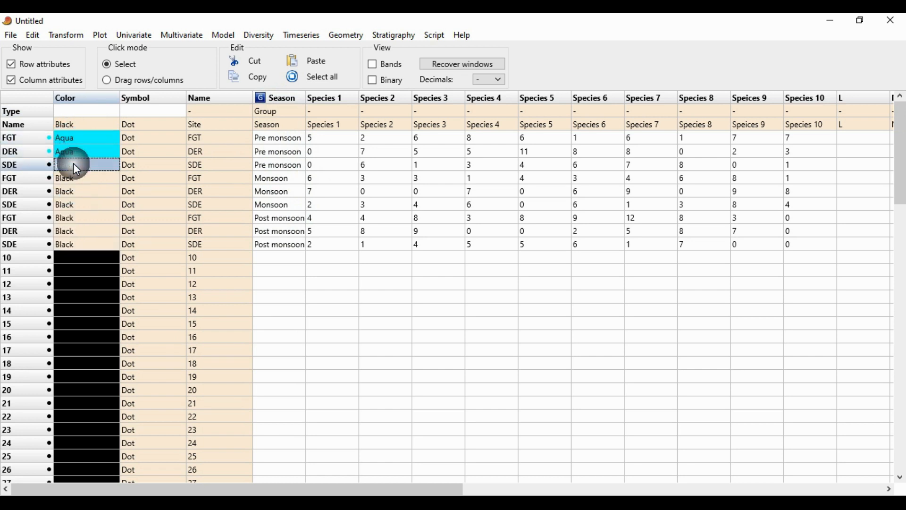
click(73, 166)
click(80, 203)
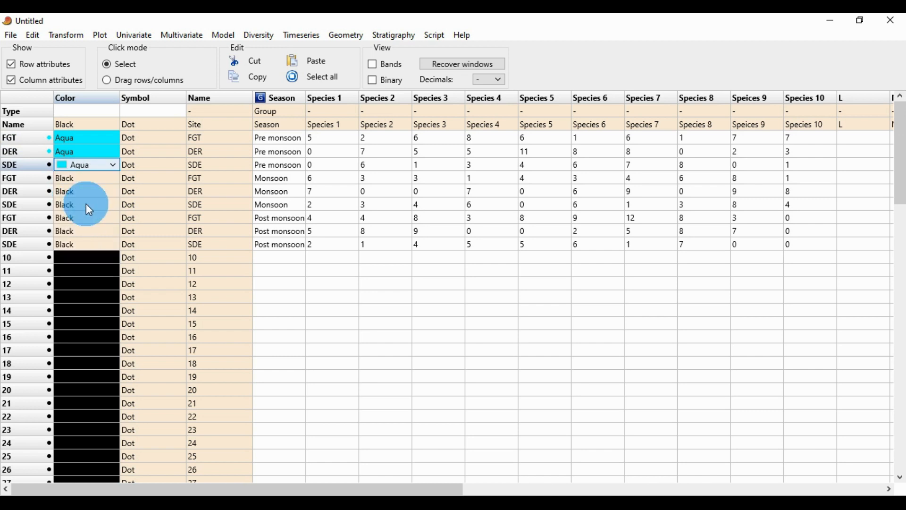
Set the color of the three Monsoon rows (FGT, DER and SDE) to Blue.
click(67, 178)
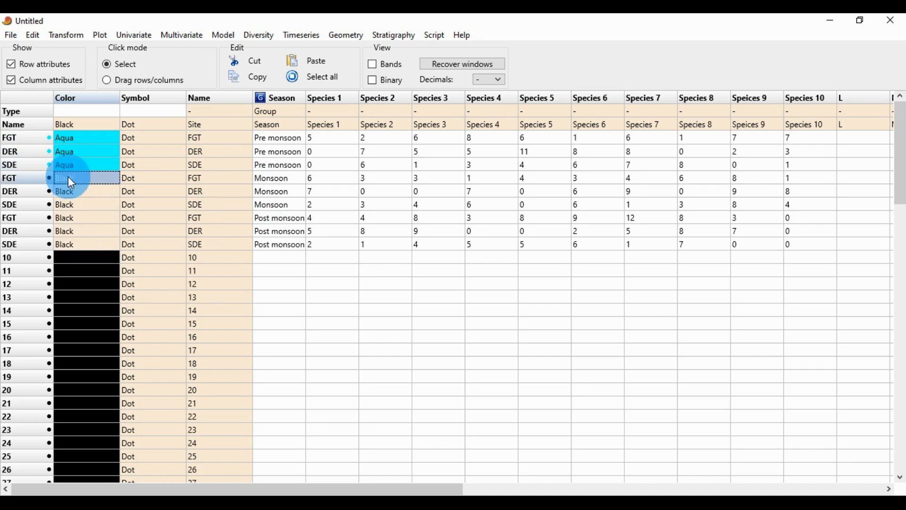
click(68, 177)
scroll(78, 260, down, 1)
click(78, 260)
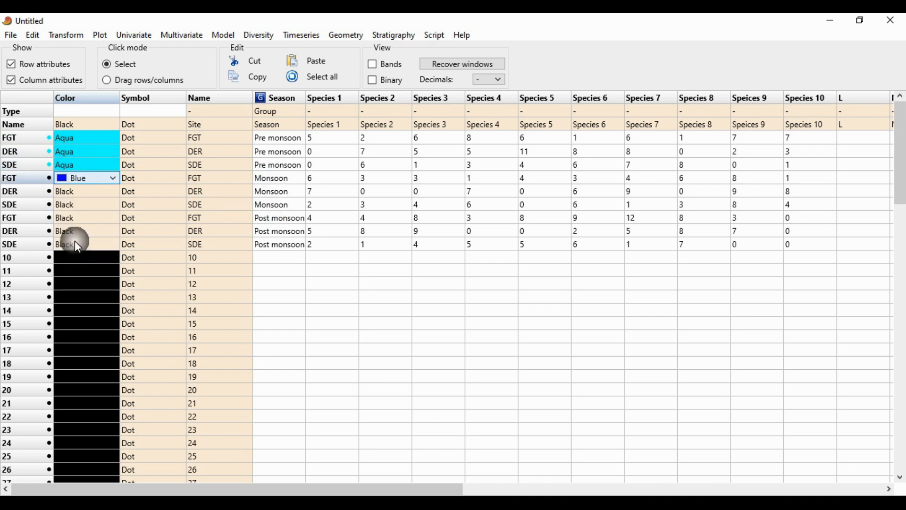
click(79, 190)
click(80, 190)
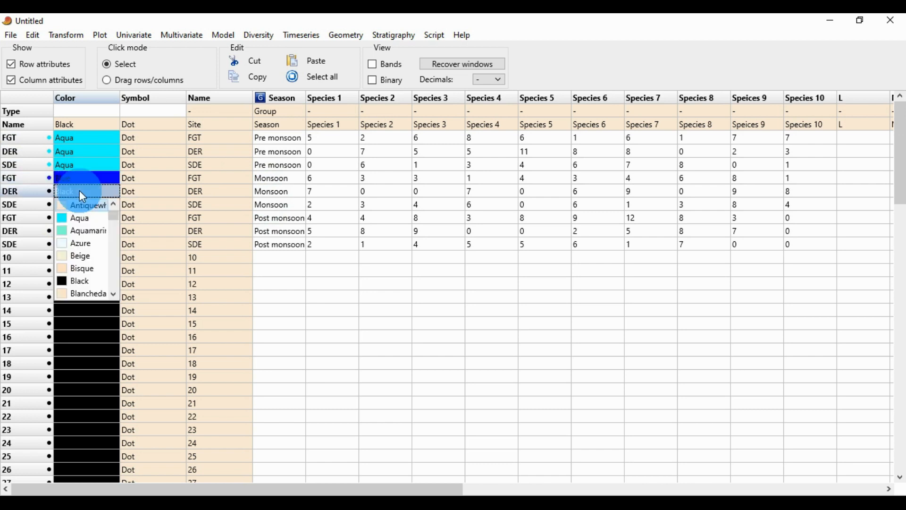
scroll(80, 255, down, 1)
click(84, 227)
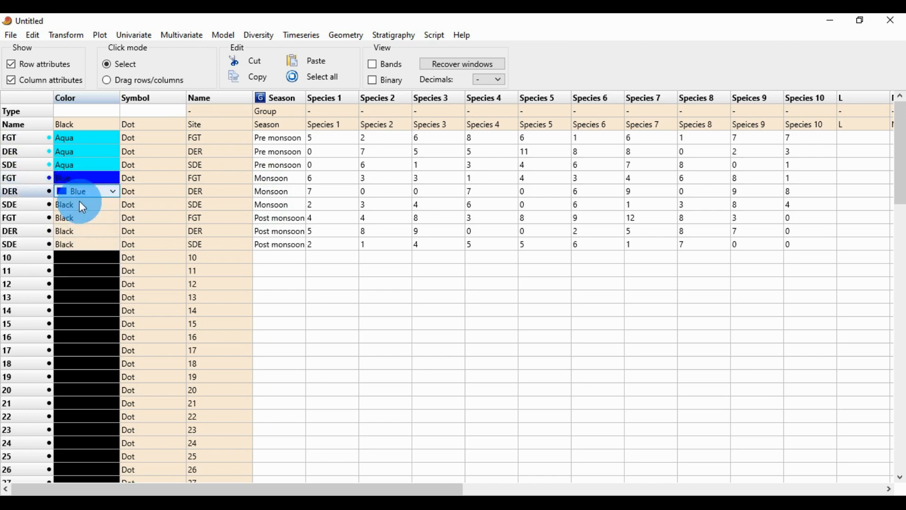
click(80, 202)
click(79, 201)
scroll(83, 253, down, 2)
click(83, 253)
Set the color of the three Post monsoon rows (FGT, DER and SDE) to Chartreuse.
click(85, 219)
click(85, 219)
scroll(85, 274, down, 3)
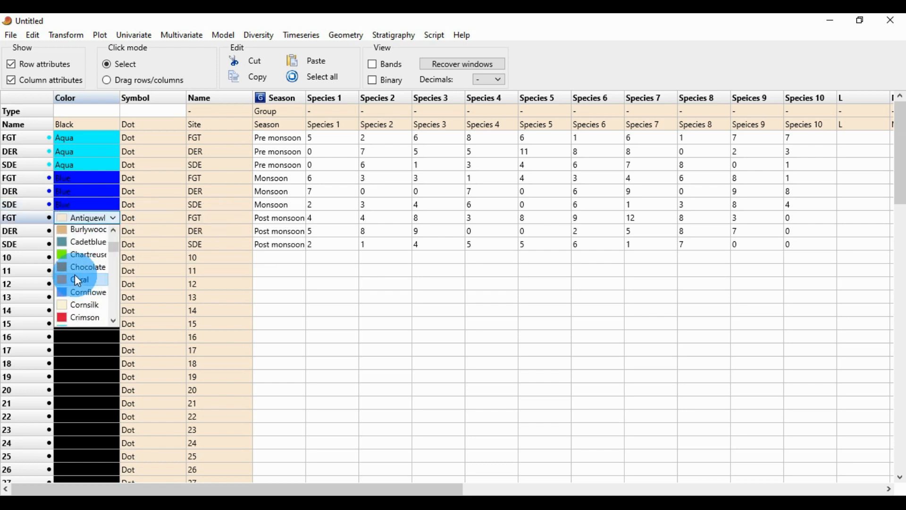
scroll(87, 260, up, 1)
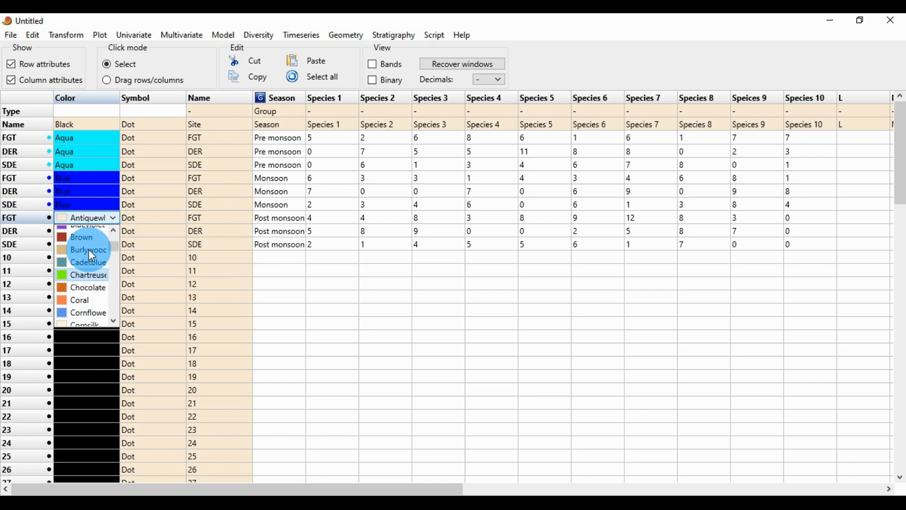
click(86, 279)
click(73, 230)
click(73, 230)
click(73, 230)
scroll(84, 289, down, 3)
click(85, 289)
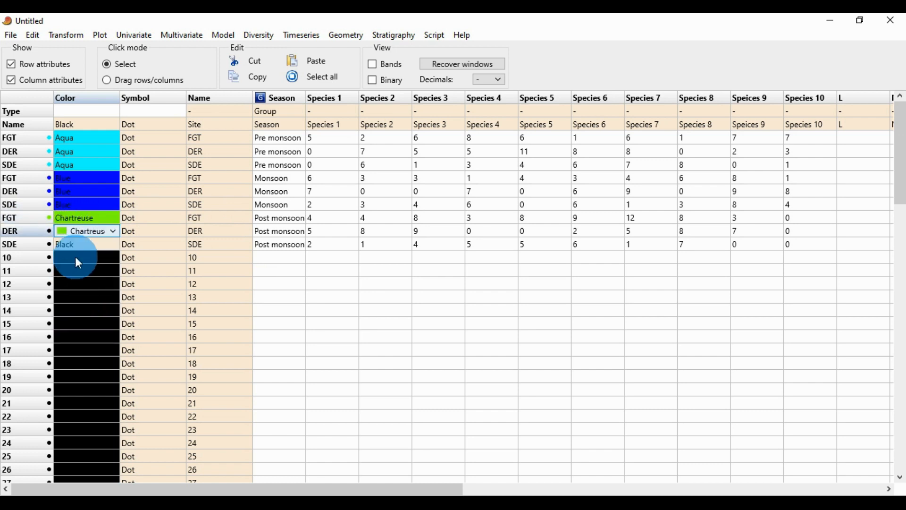
click(75, 243)
click(76, 243)
scroll(78, 285, down, 4)
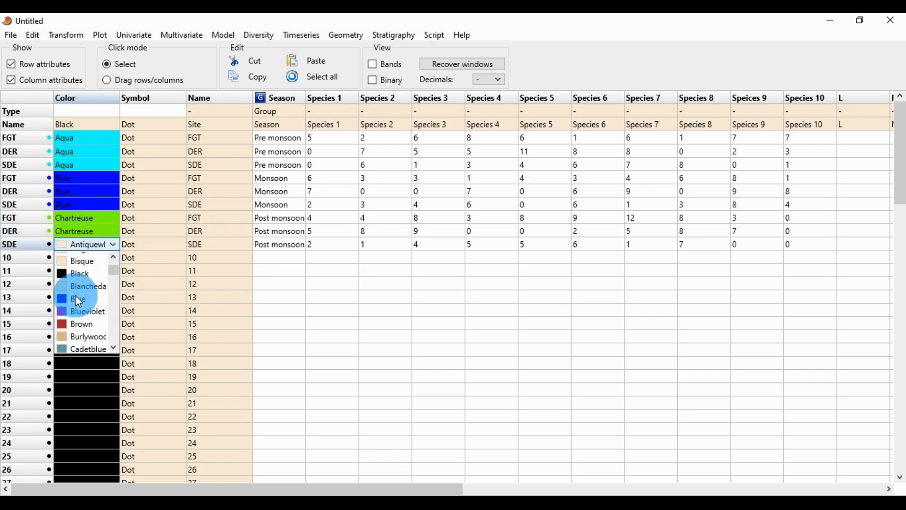
click(93, 302)
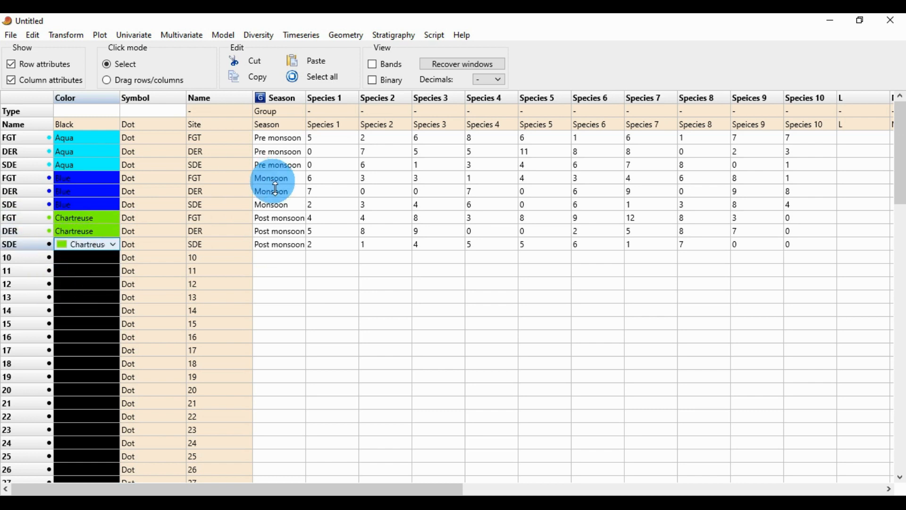
Hide the row and column attributes and run a CABFAC factor analysis on the whole sheet, declaring no environmental data in the first column.
click(11, 79)
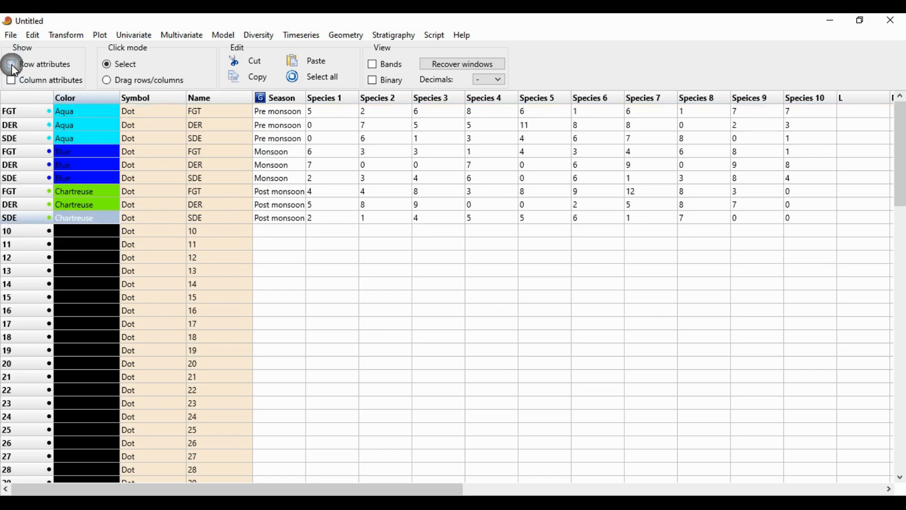
click(11, 64)
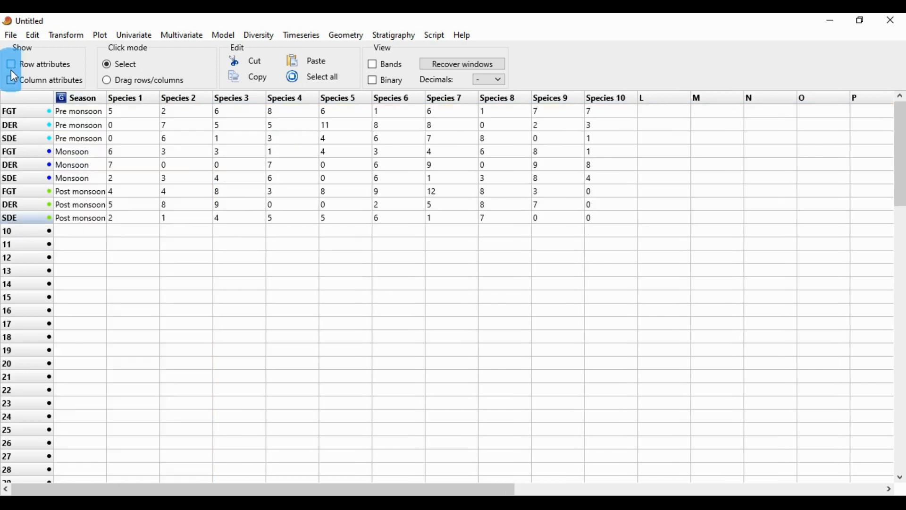
click(313, 77)
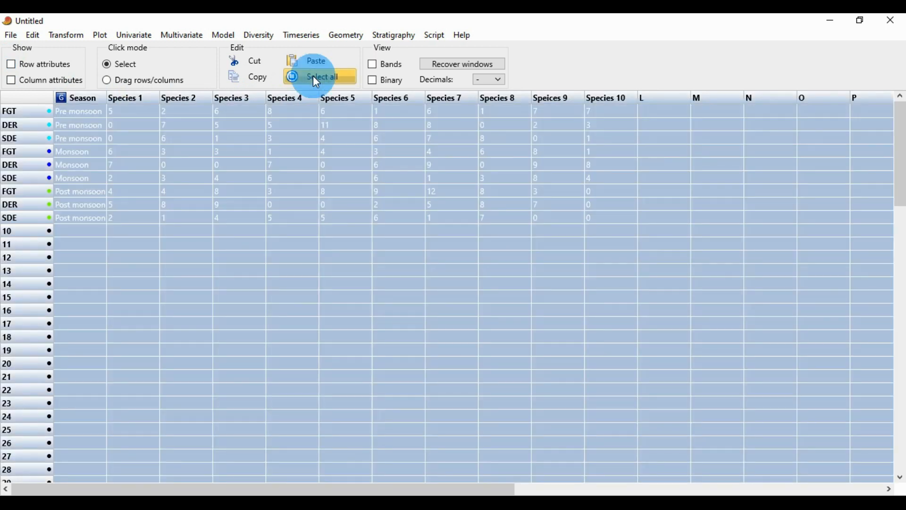
click(181, 35)
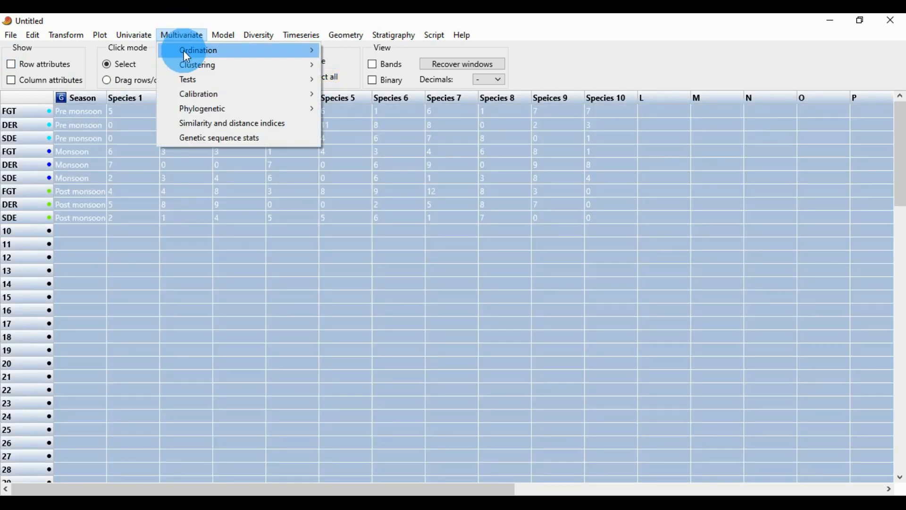
mouse_move(189, 52)
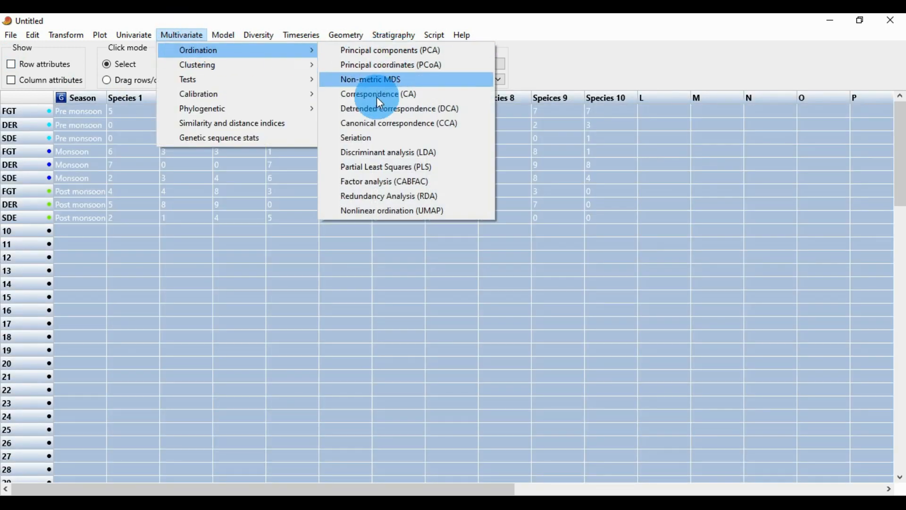
click(411, 184)
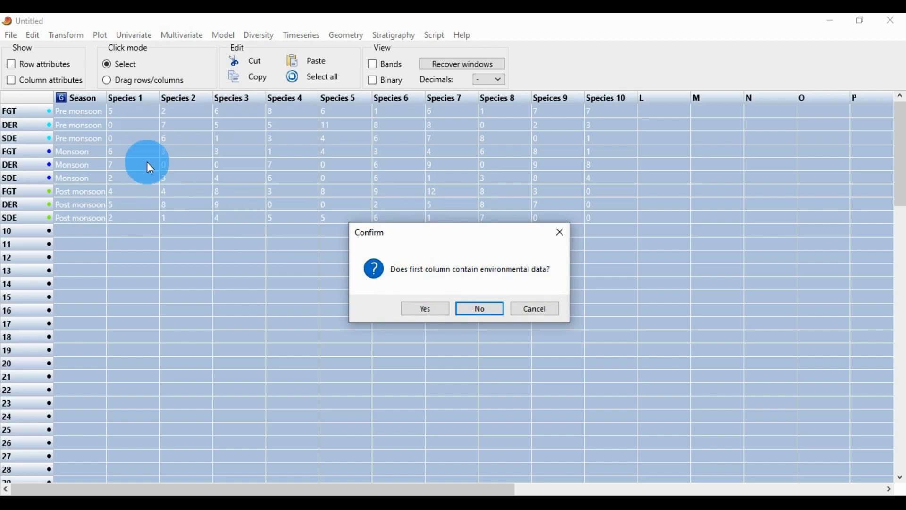
click(479, 309)
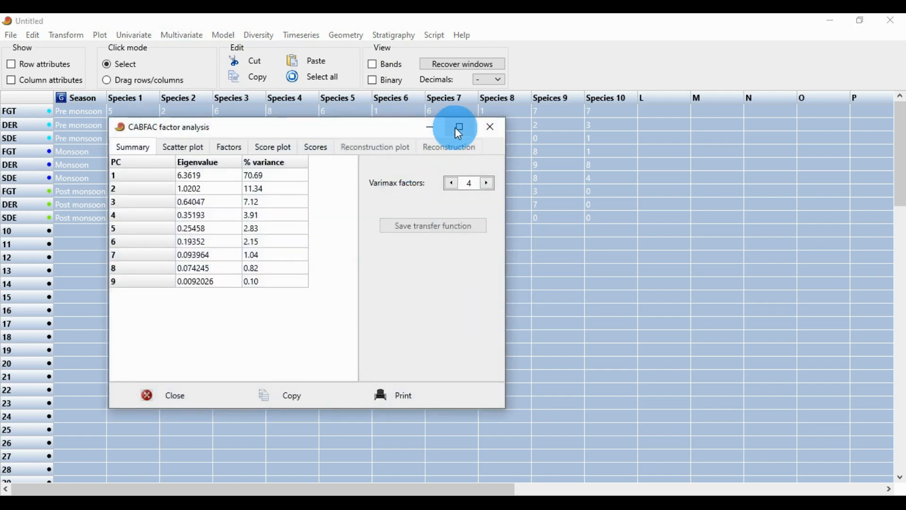
click(459, 127)
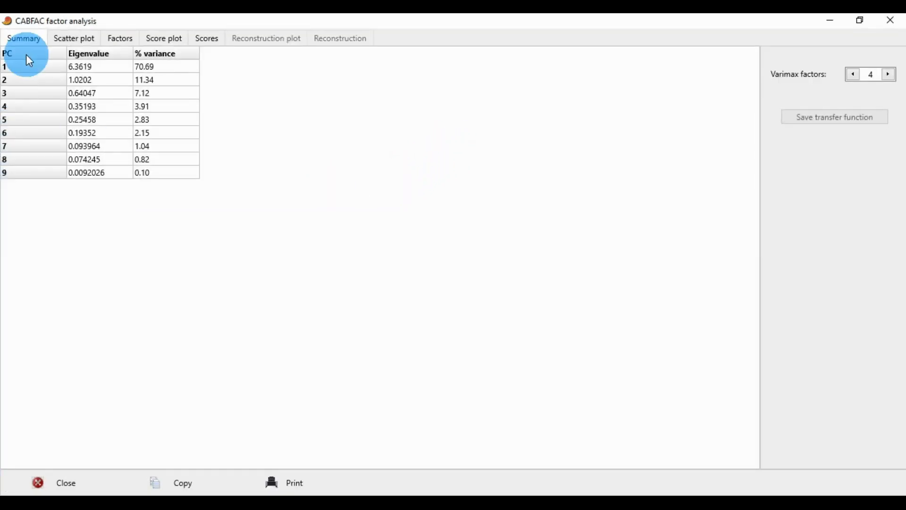
Look through the scatter plot, factors, score plot and scores of the analysis, and return to the eigenvalue summary.
click(70, 46)
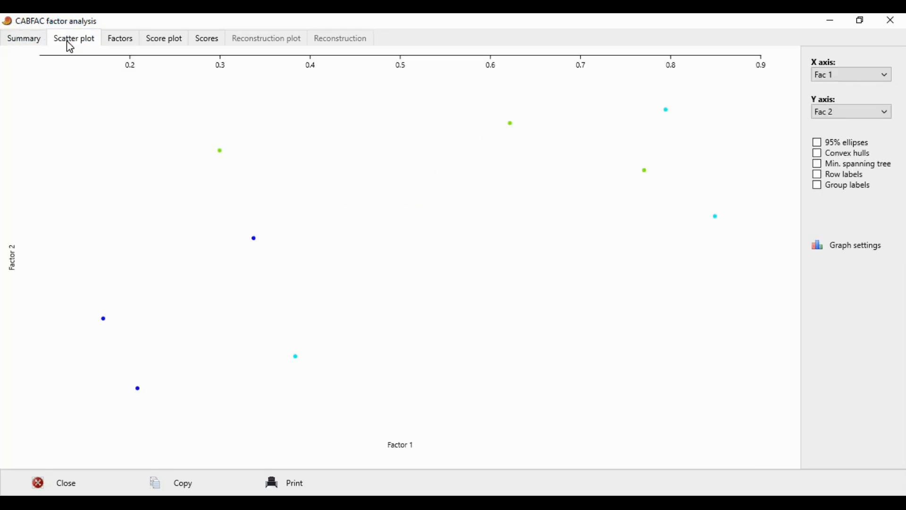
click(126, 48)
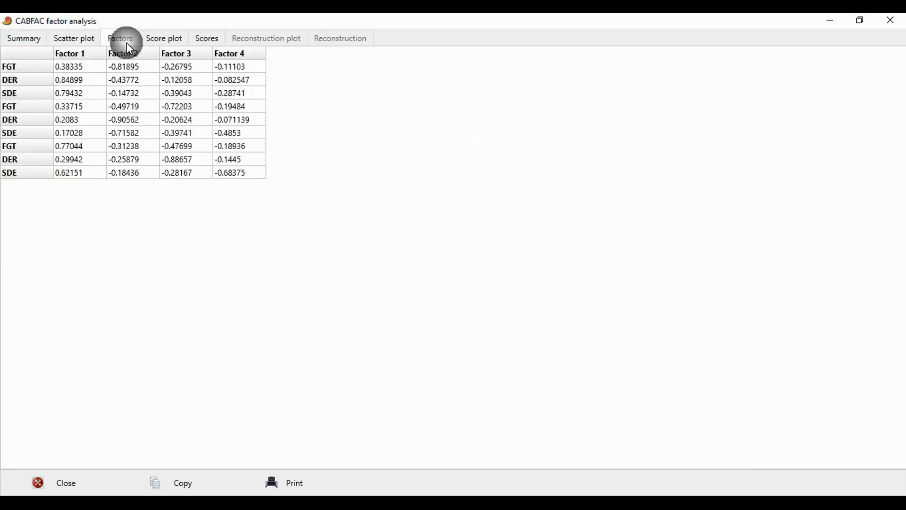
click(157, 40)
click(197, 42)
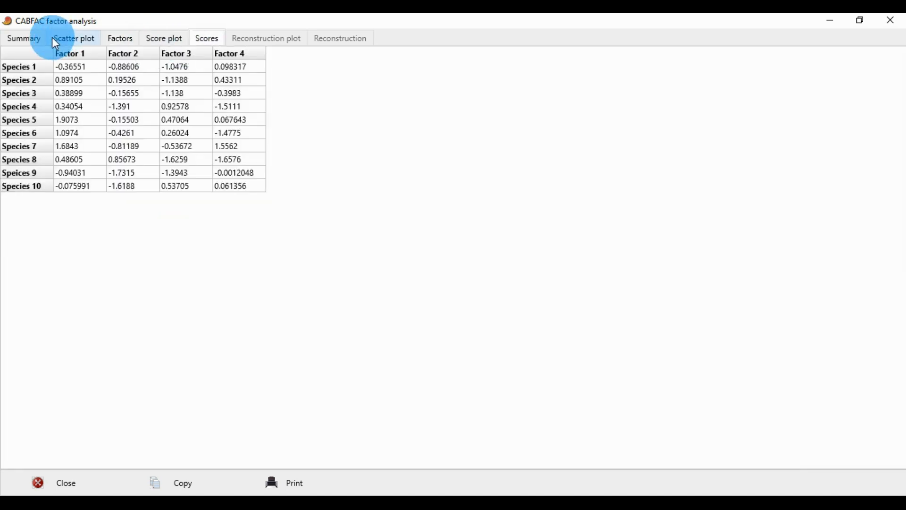
click(40, 45)
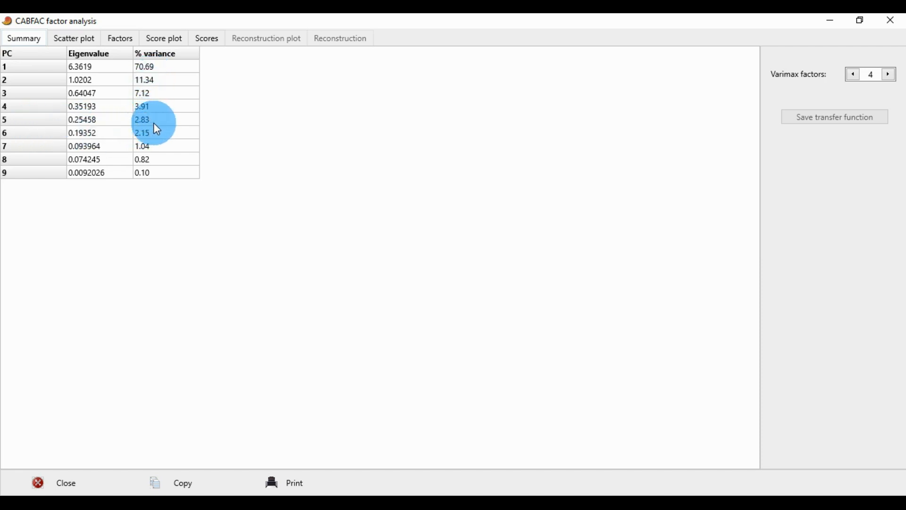
Show convex hulls, row labels and group labels on the scatter plot of Factor 1 against Factor 2.
click(77, 44)
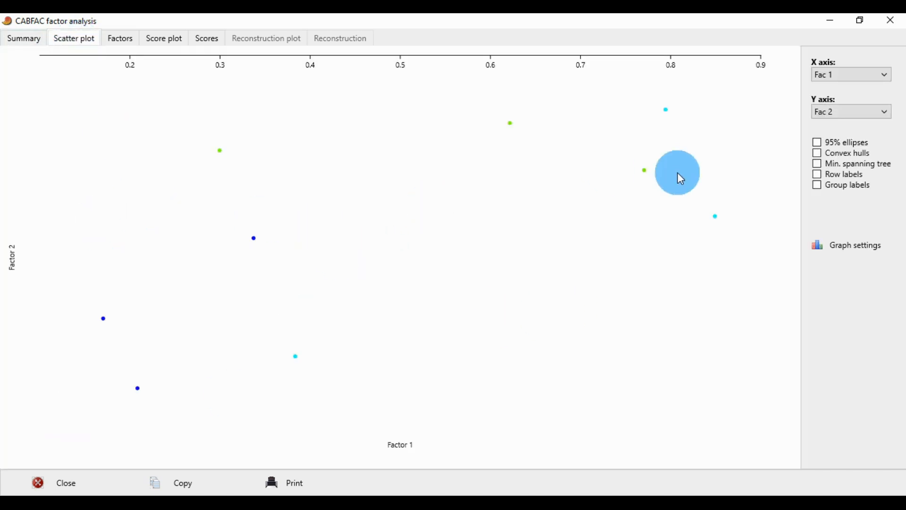
click(820, 154)
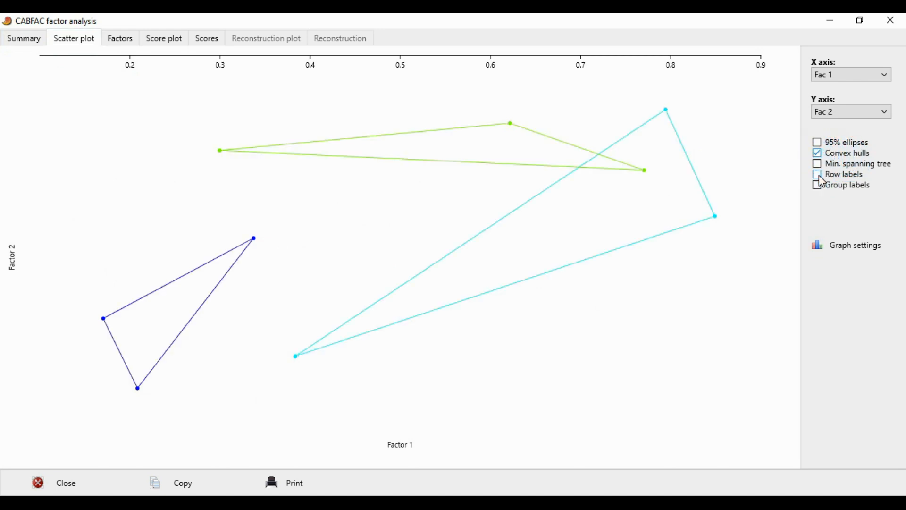
click(818, 175)
click(819, 186)
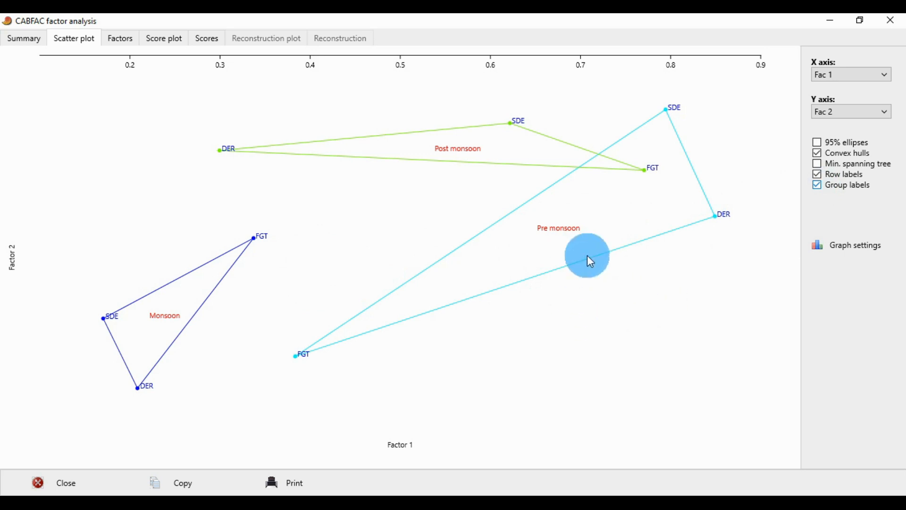
Give the scatter plot thick lines and filled regions in its graph preferences.
click(857, 248)
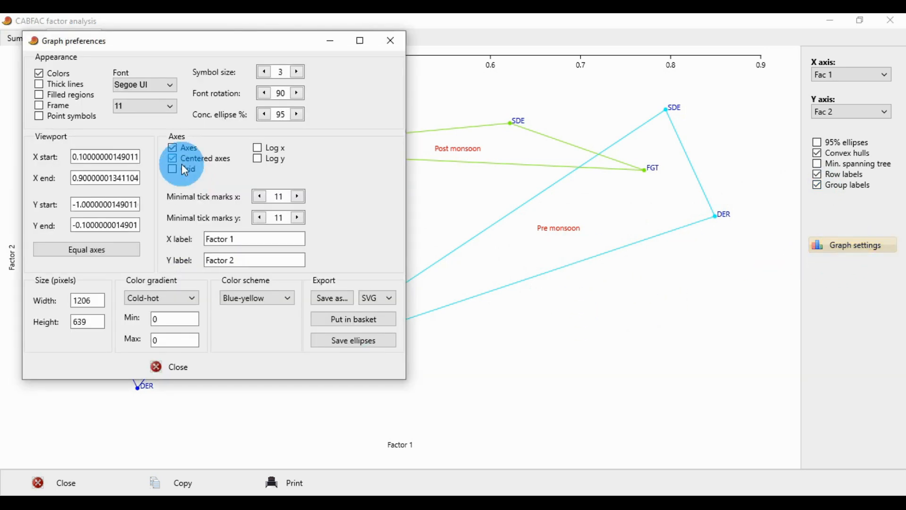
click(62, 86)
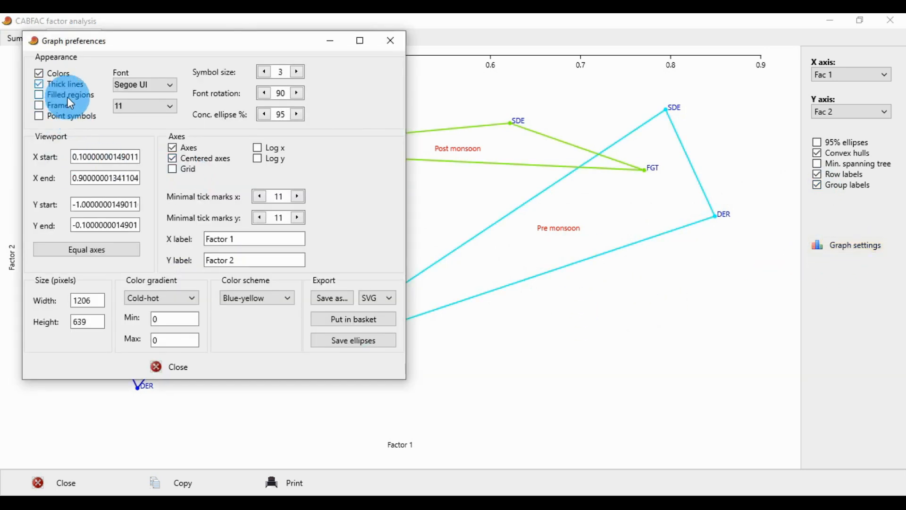
click(67, 97)
click(178, 365)
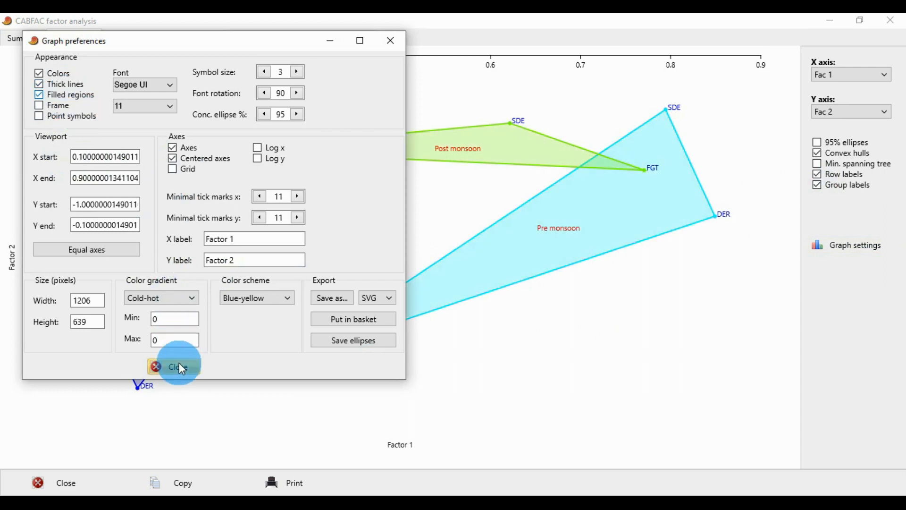
Set the scatter plot's font to Times New Roman at size 12 and close the graph preferences.
click(863, 244)
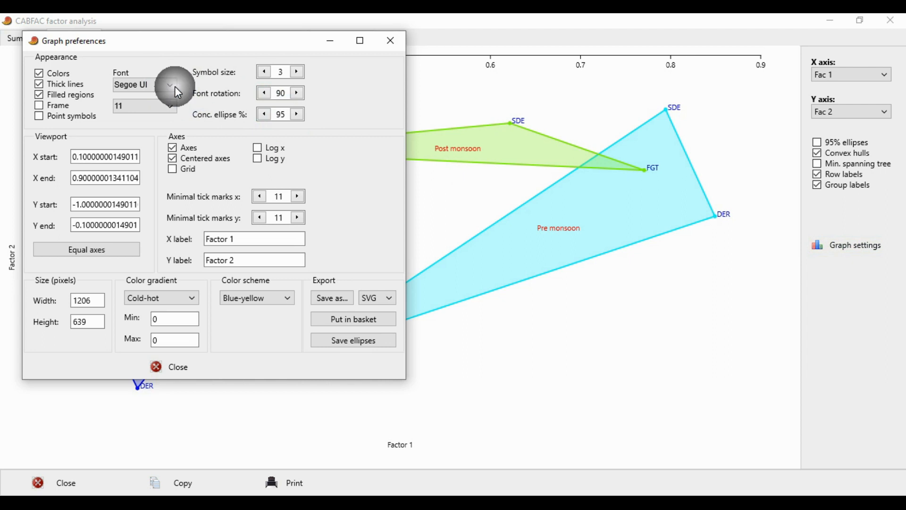
click(174, 87)
scroll(182, 155, down, 6)
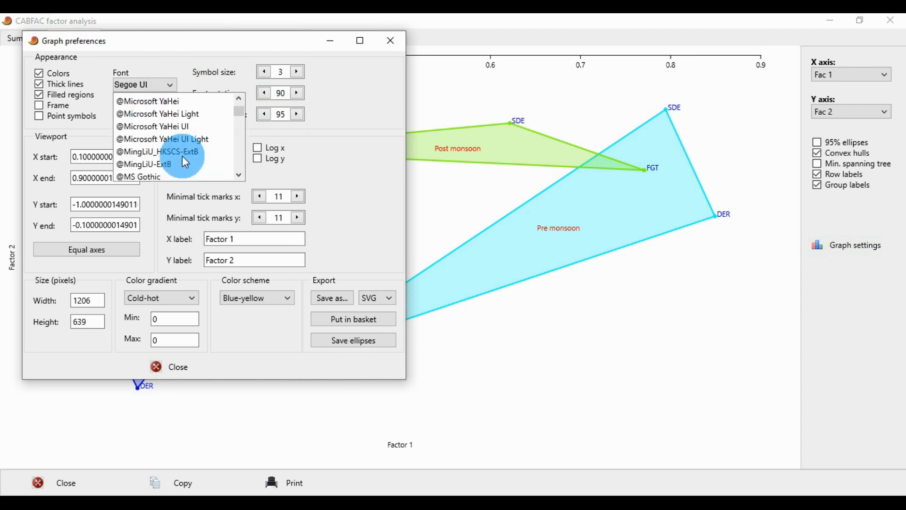
scroll(197, 152, down, 12)
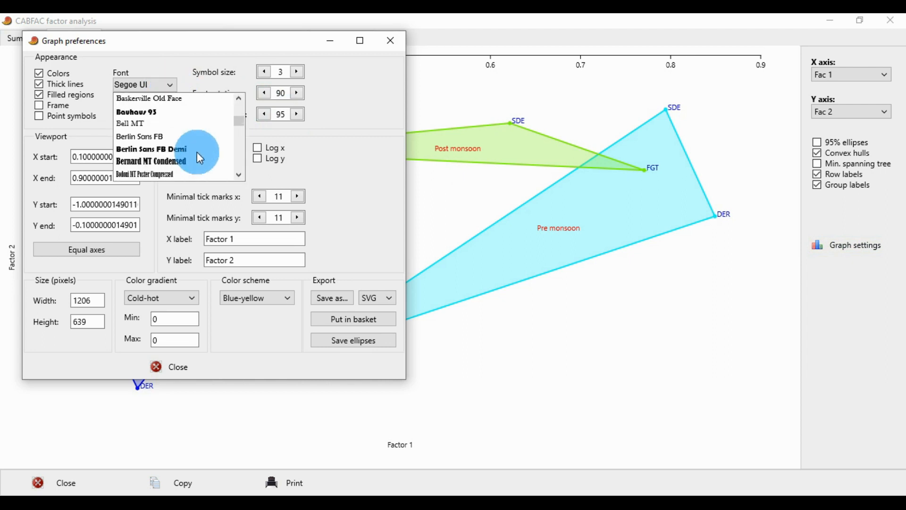
scroll(197, 152, down, 13)
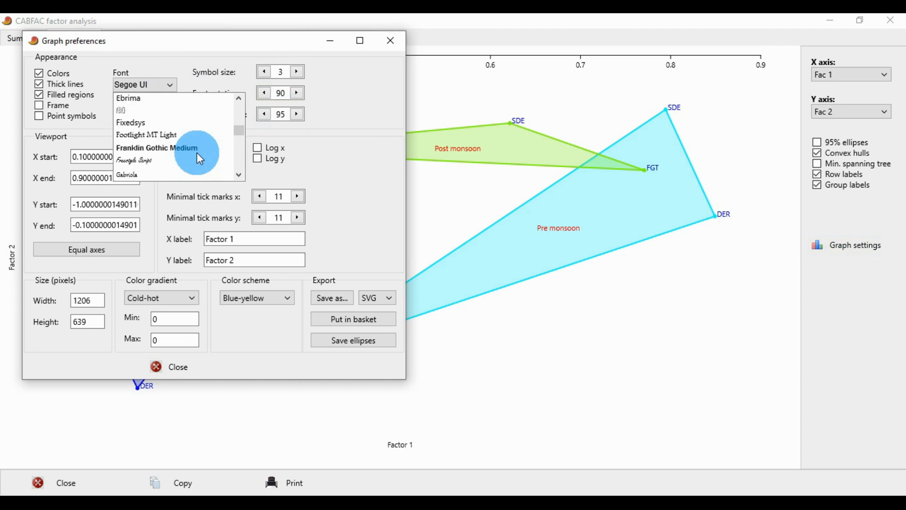
scroll(197, 152, down, 2)
scroll(197, 153, down, 6)
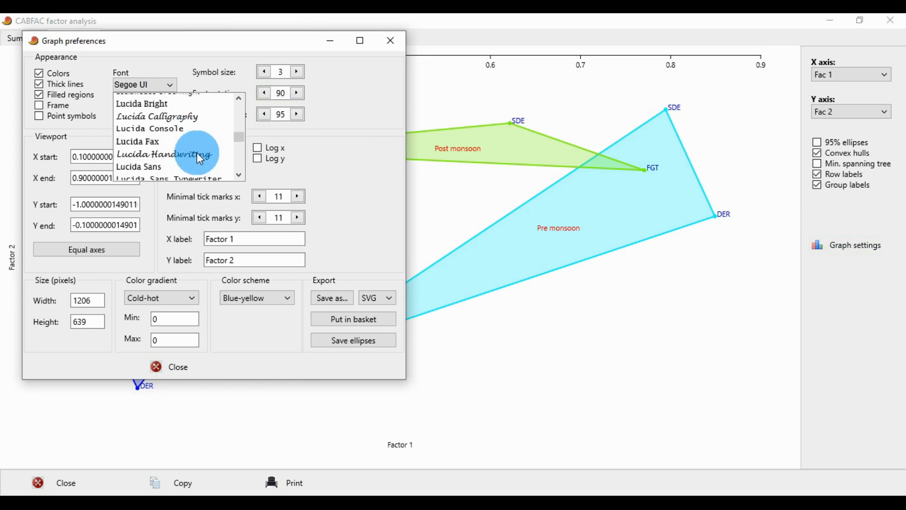
scroll(199, 156, down, 10)
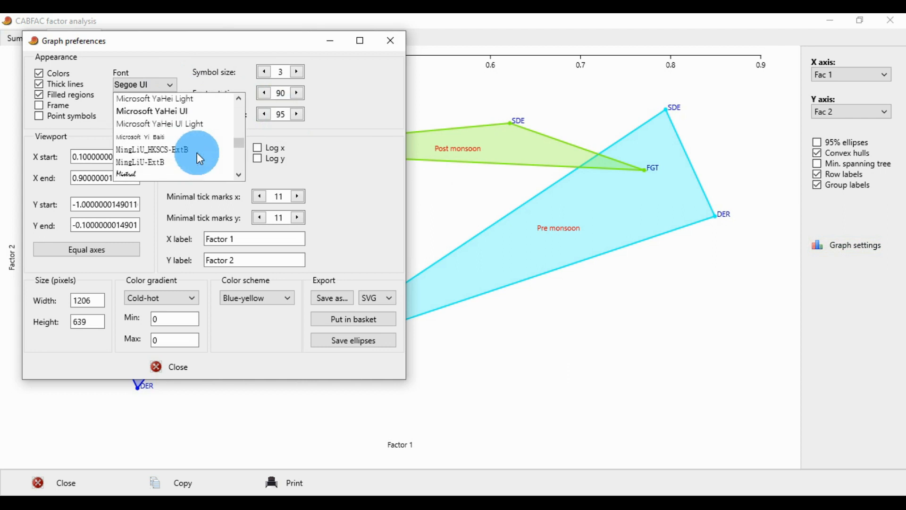
scroll(197, 152, down, 10)
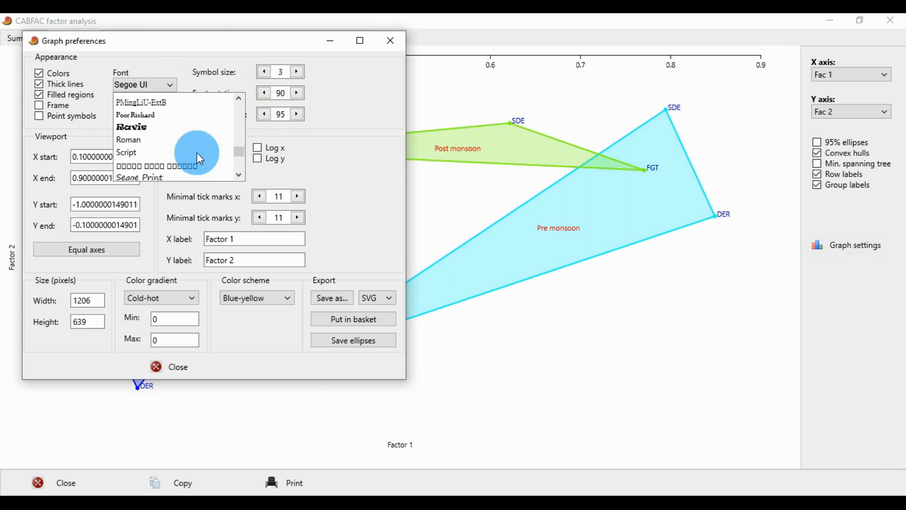
scroll(197, 151, down, 3)
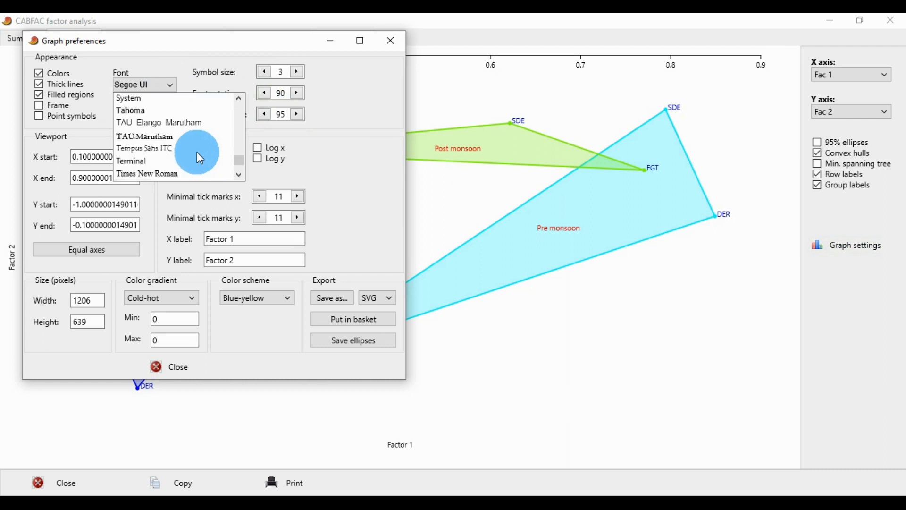
click(170, 174)
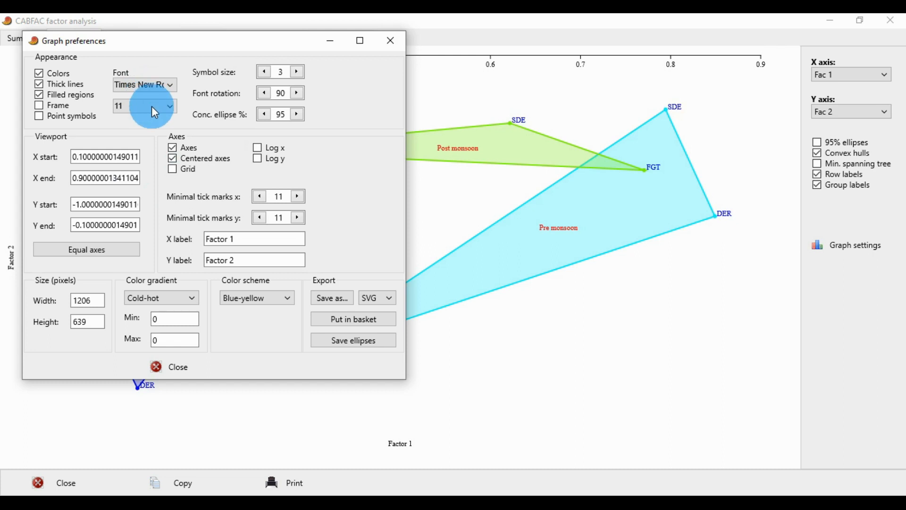
click(151, 107)
click(134, 171)
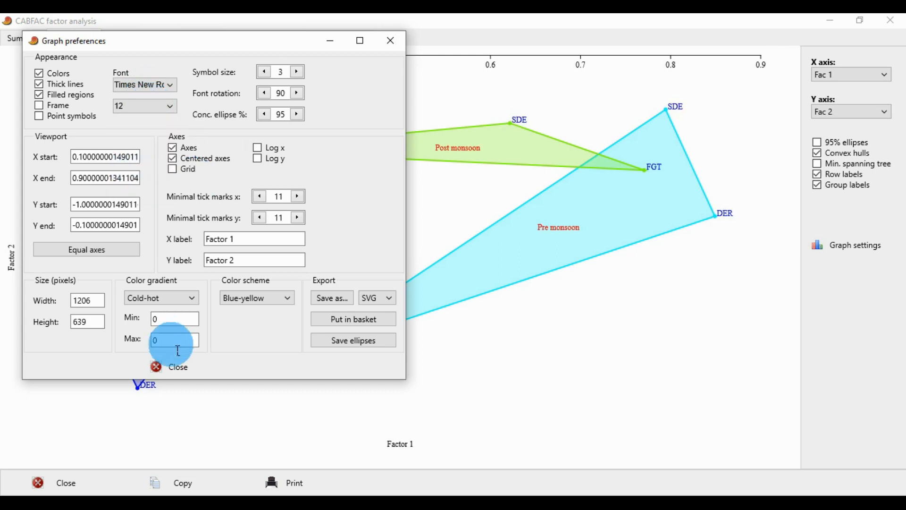
click(169, 366)
click(364, 448)
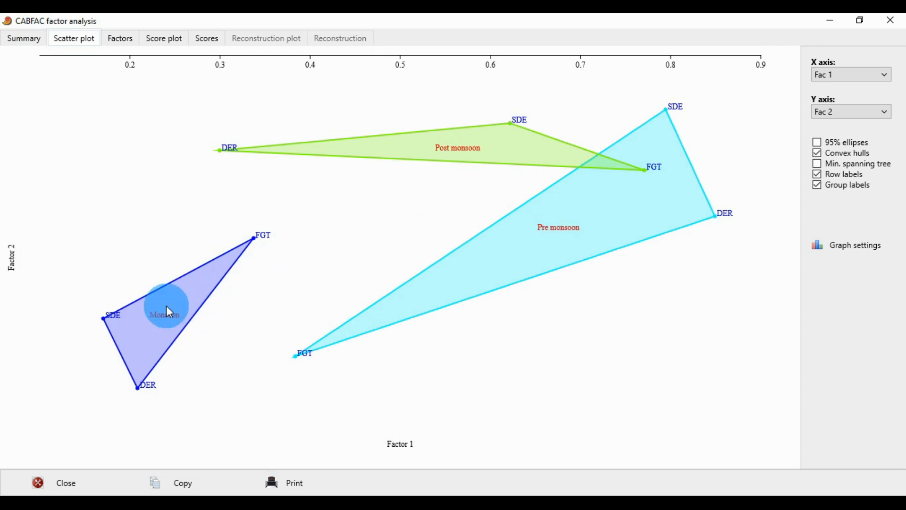
Check the table of factors and plot Fac 2, Fac 3 and finally Fac 4 on the scatter plot's X axis.
click(127, 38)
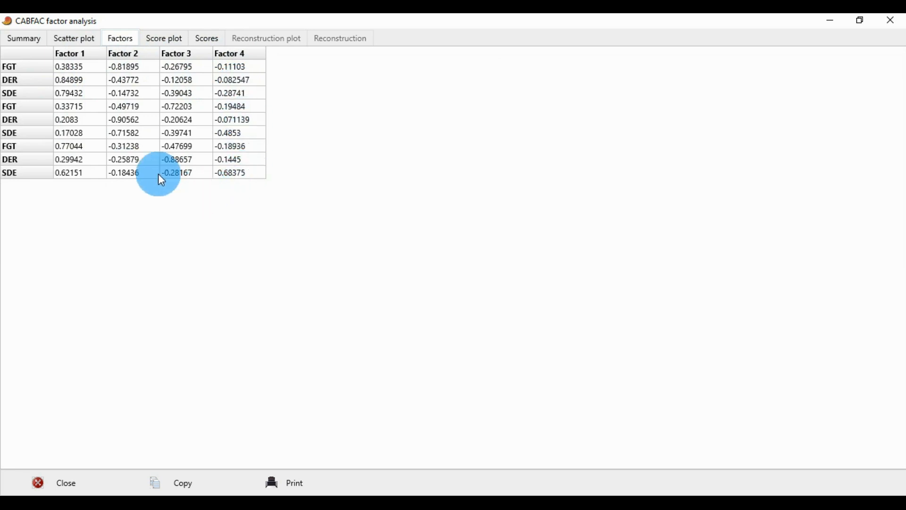
click(76, 39)
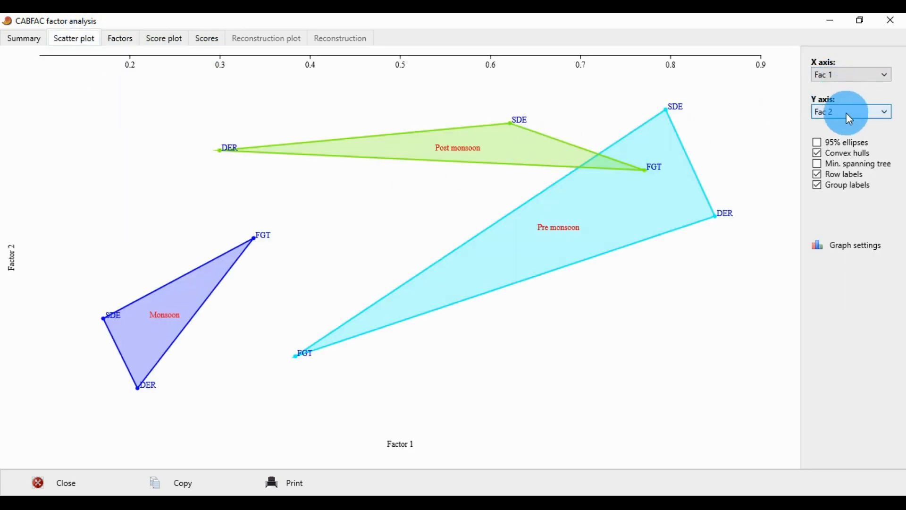
click(851, 79)
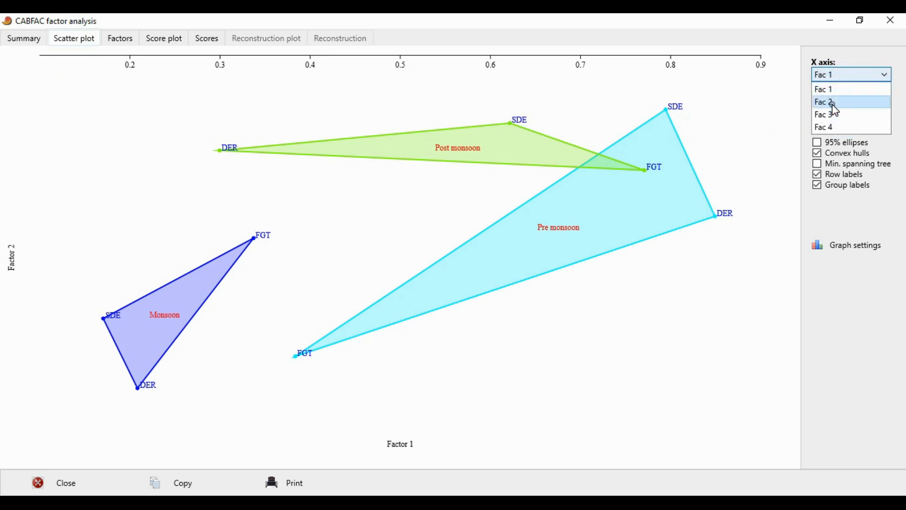
click(834, 103)
click(846, 76)
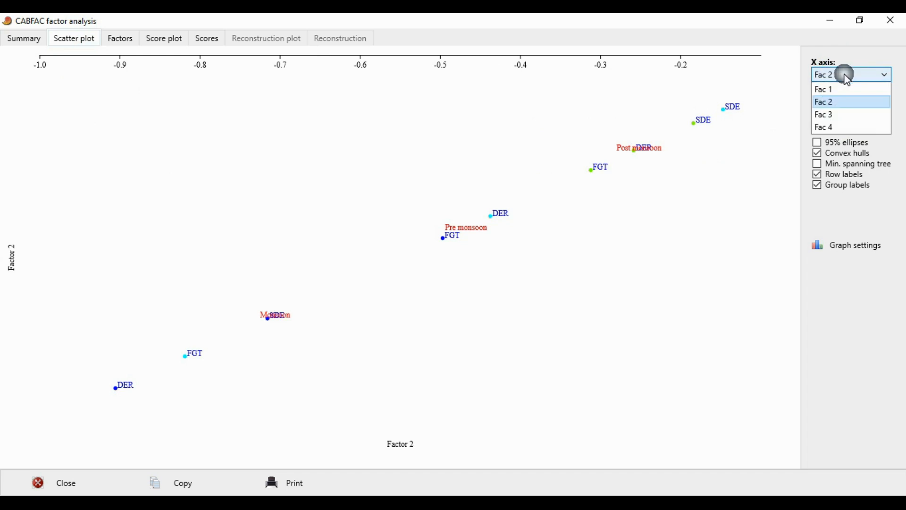
click(839, 115)
click(854, 113)
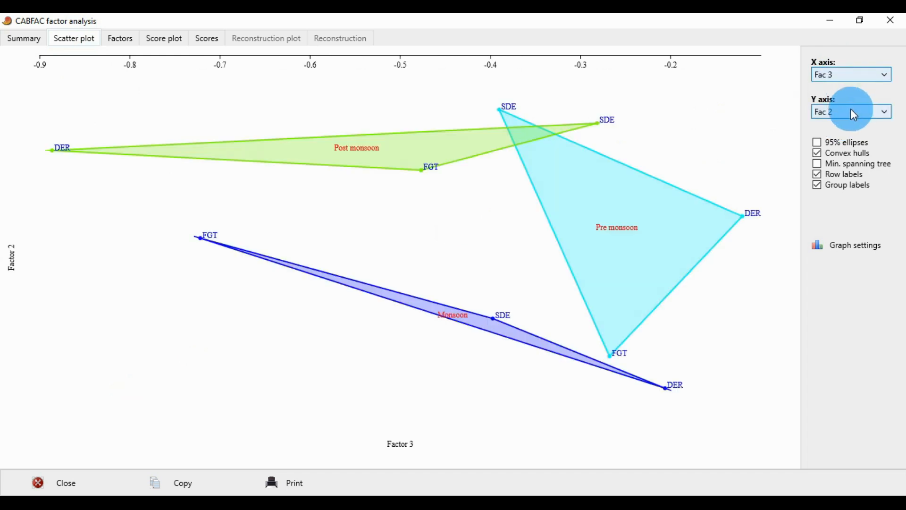
click(846, 79)
click(838, 130)
Compare Fac 1, Fac 2 and Fac 3 on the scatter plot's Y axis against Fac 4, ending on Fac 2.
click(845, 113)
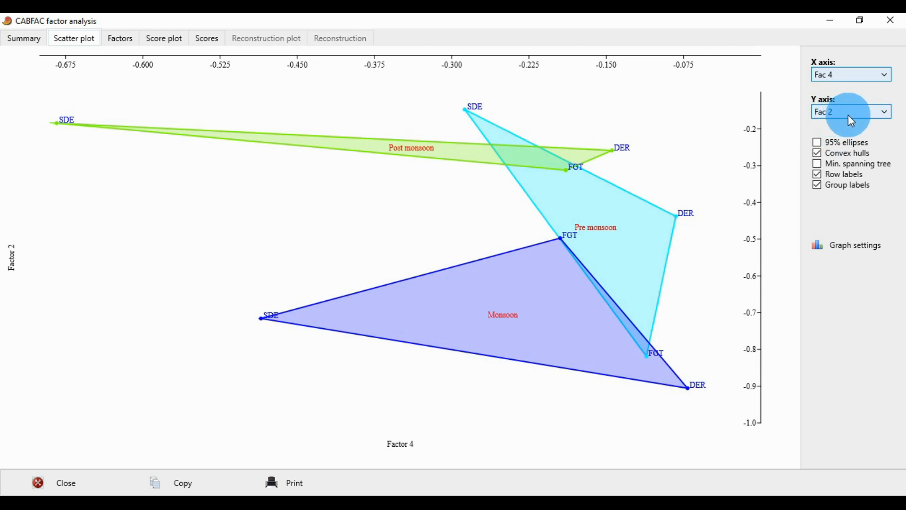
click(848, 115)
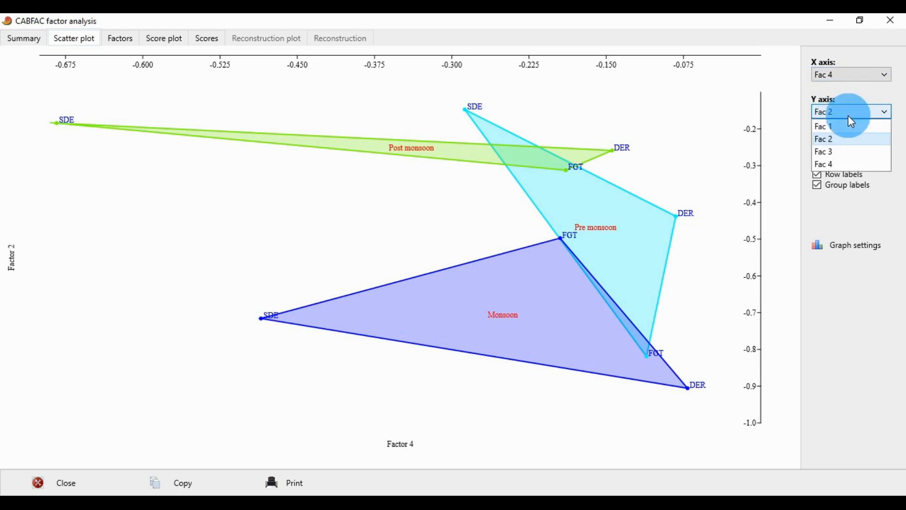
click(850, 127)
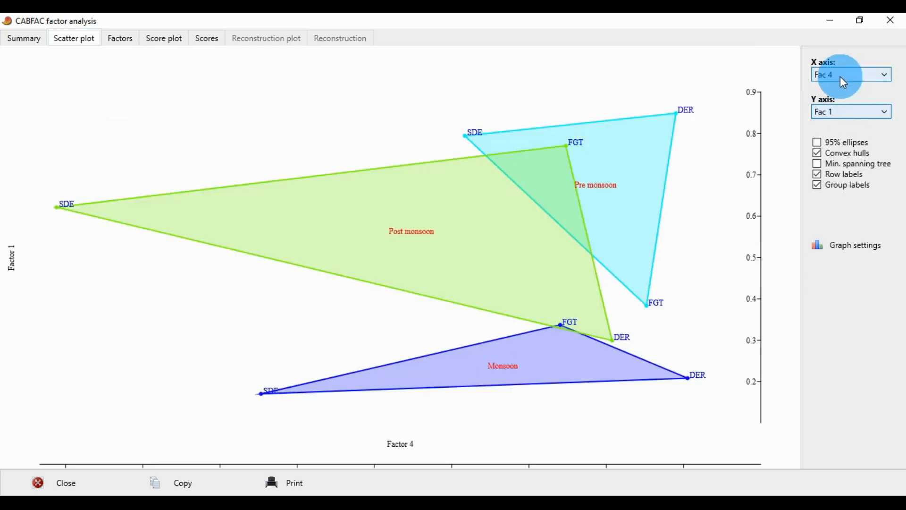
click(844, 114)
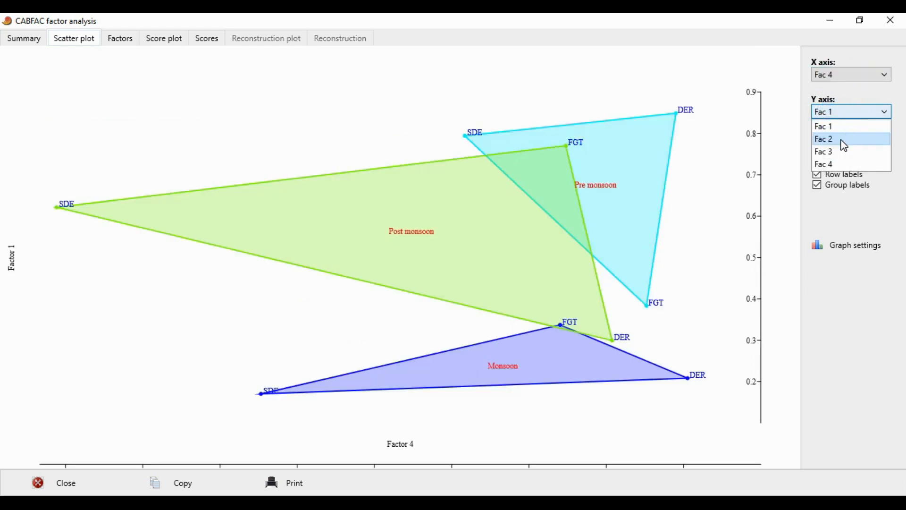
click(844, 140)
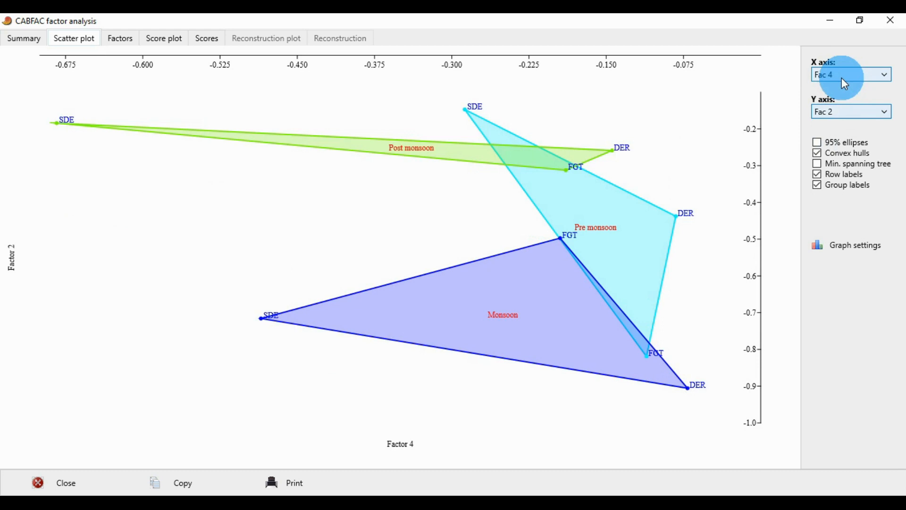
click(831, 110)
click(832, 151)
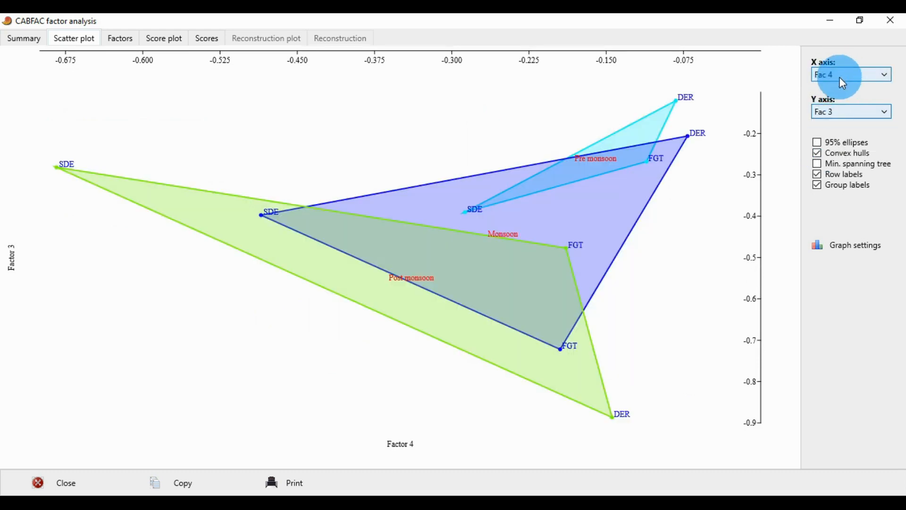
click(845, 110)
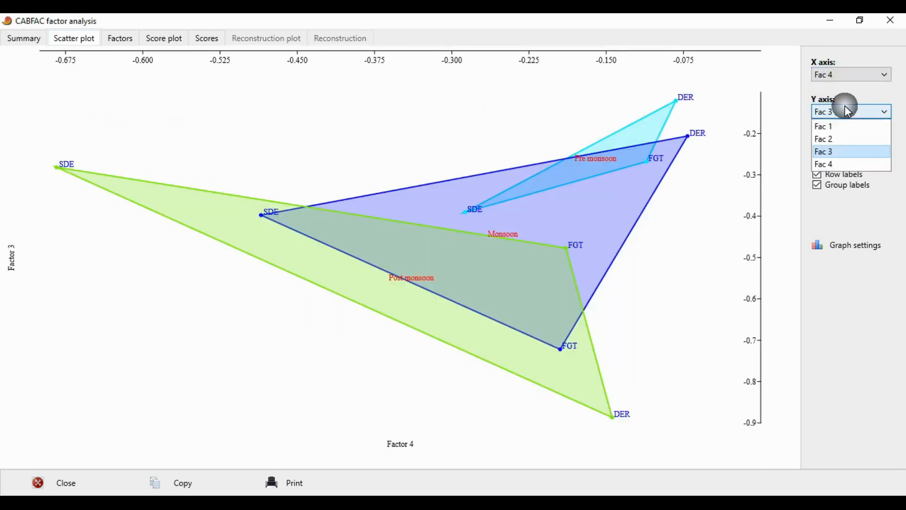
click(843, 137)
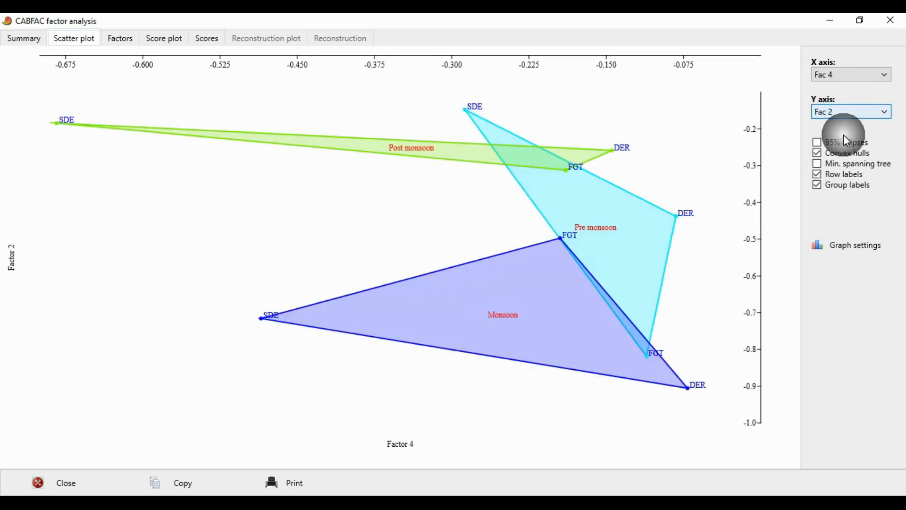
Plot Fac 1 on the scatter plot's X axis against Fac 2.
click(836, 77)
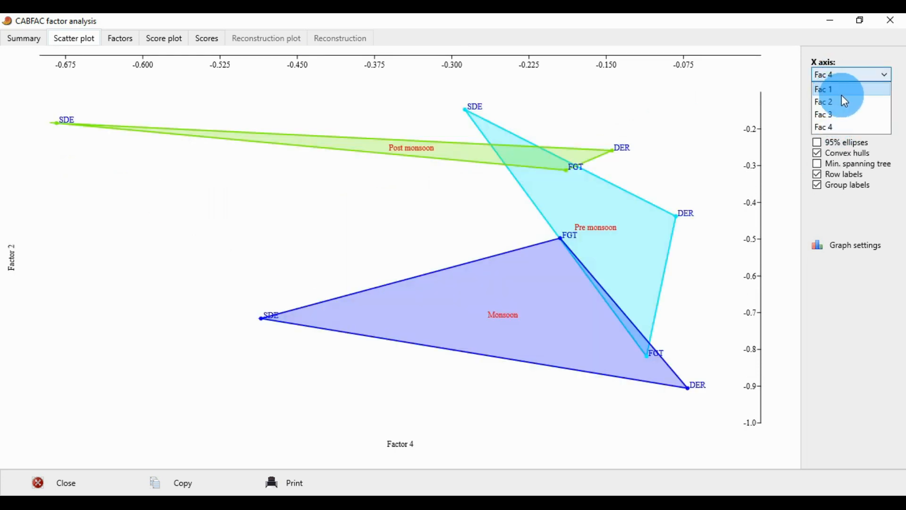
click(841, 90)
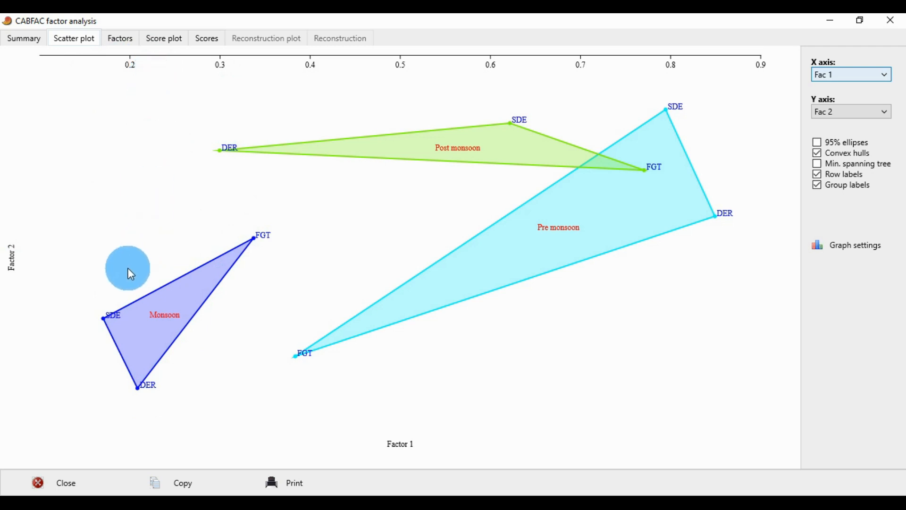
click(0, 324)
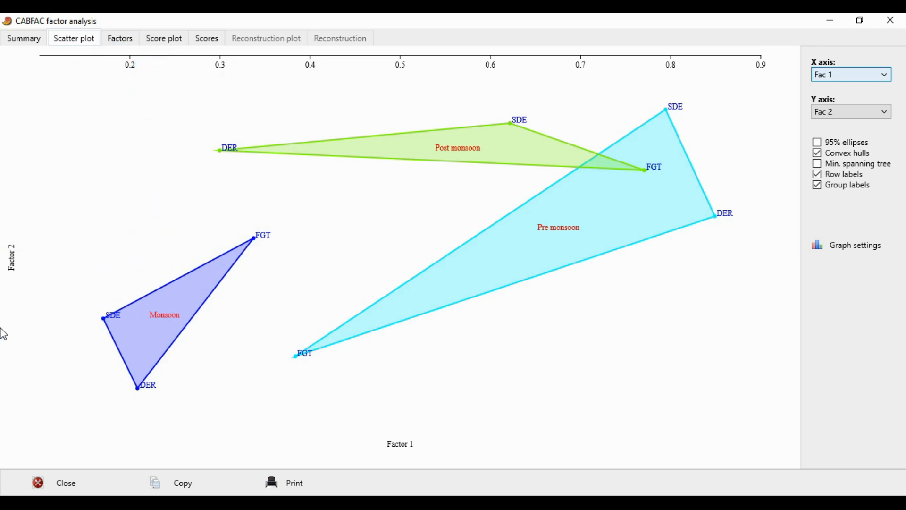
click(80, 330)
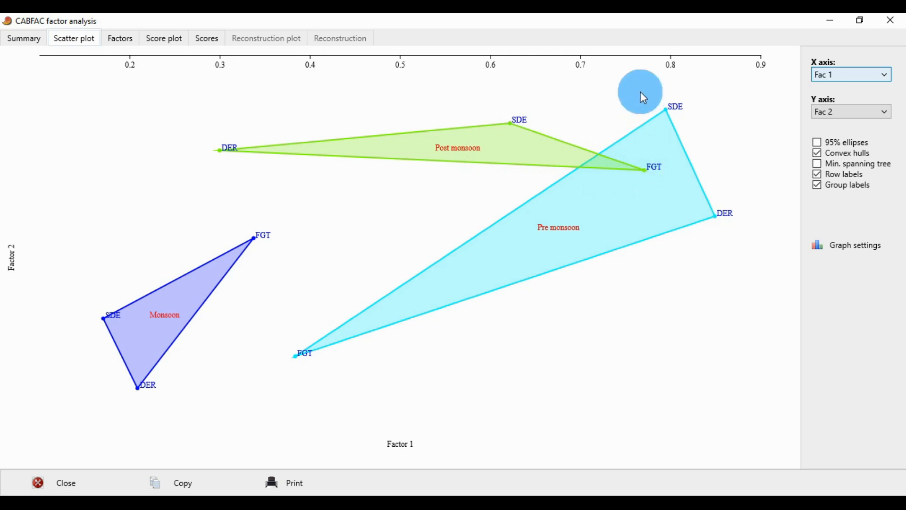
Compare the samples' values in the table of factors with their positions on the scatter plot.
click(126, 38)
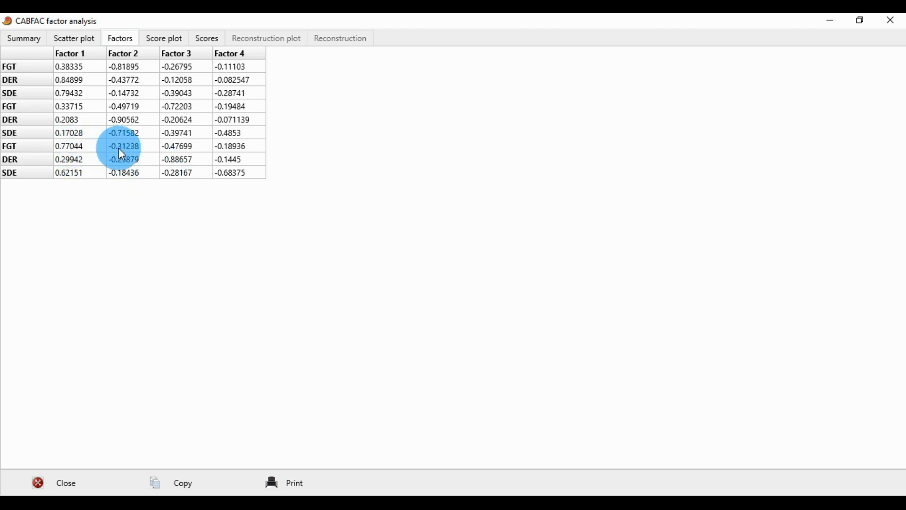
click(75, 40)
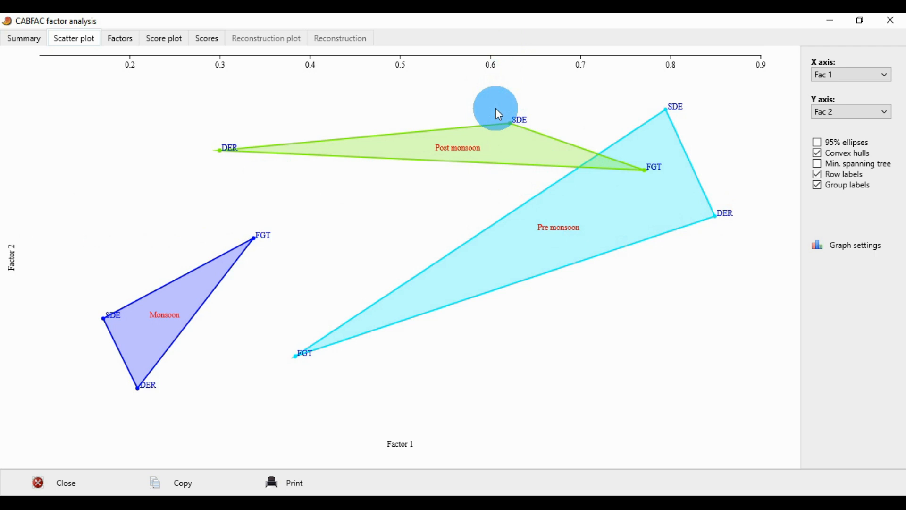
click(123, 42)
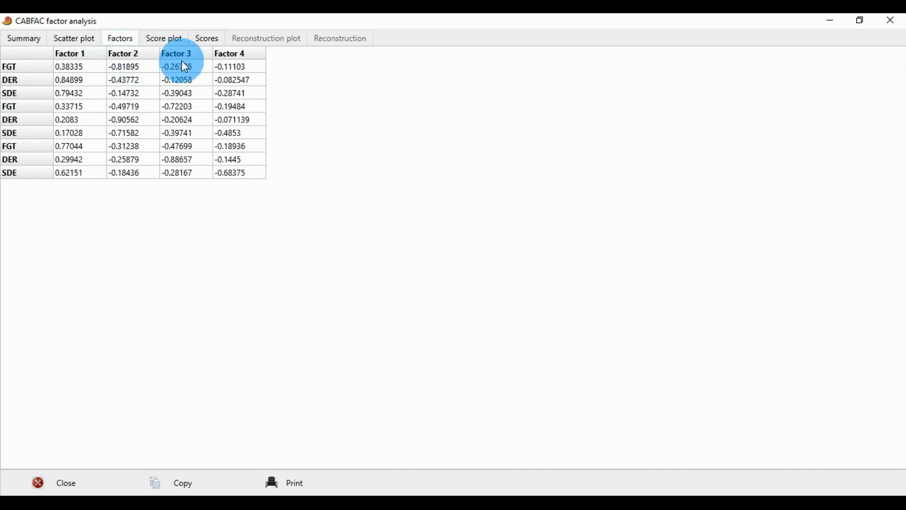
View the species score plot for Fac 1, Fac 2, Fac 3 and Fac 4, ending on Fac 1.
click(167, 40)
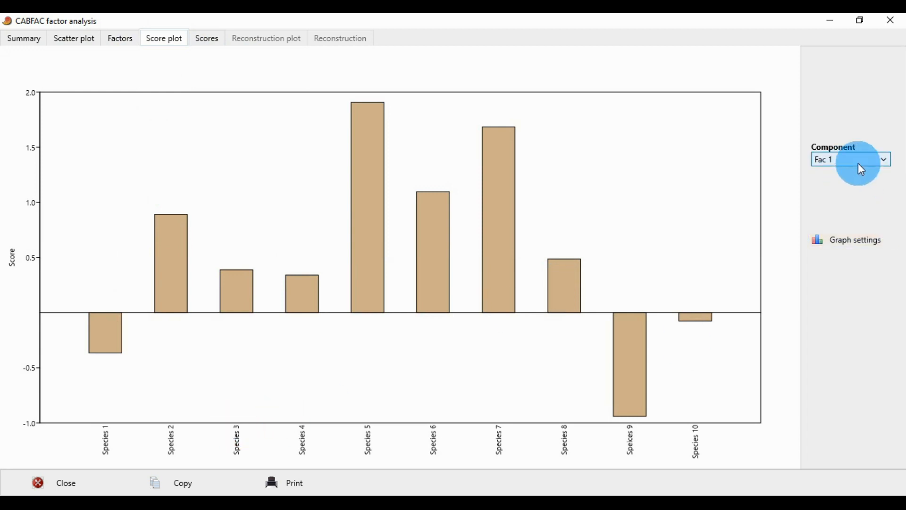
click(844, 161)
click(843, 183)
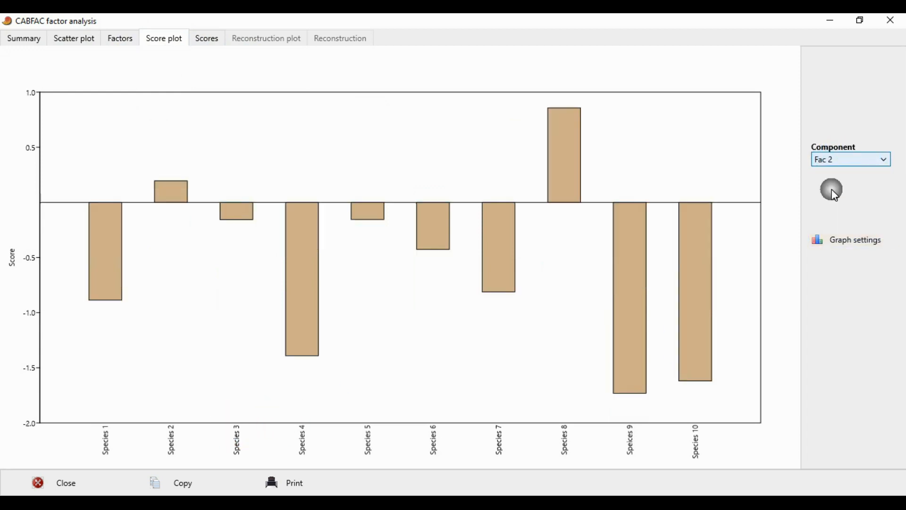
click(866, 170)
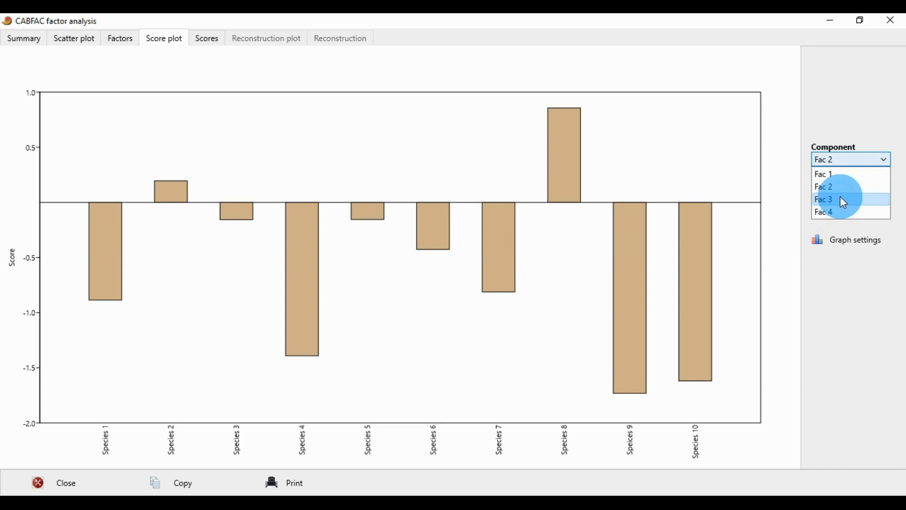
click(840, 198)
click(860, 163)
click(849, 212)
click(841, 159)
click(842, 175)
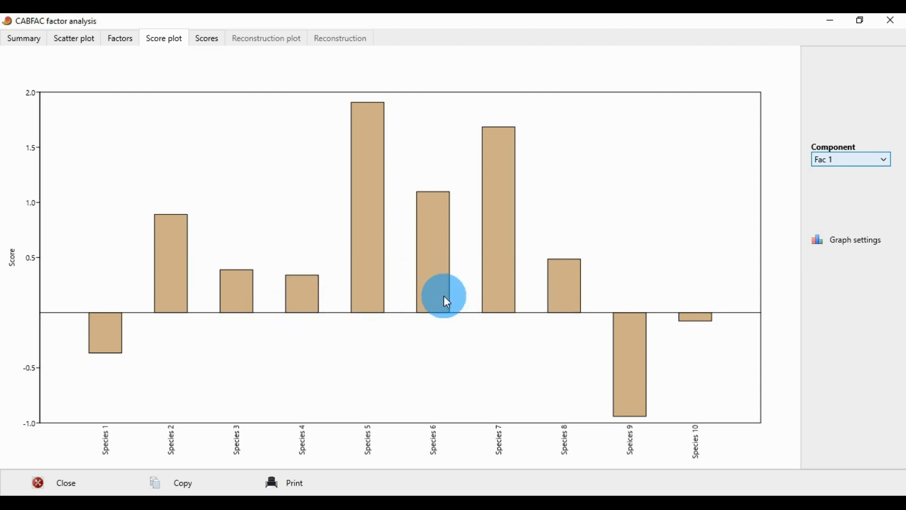
Compare the species' Factor 1 values in the scores table with the bars of the score plot, ending back on the scatter plot.
click(210, 44)
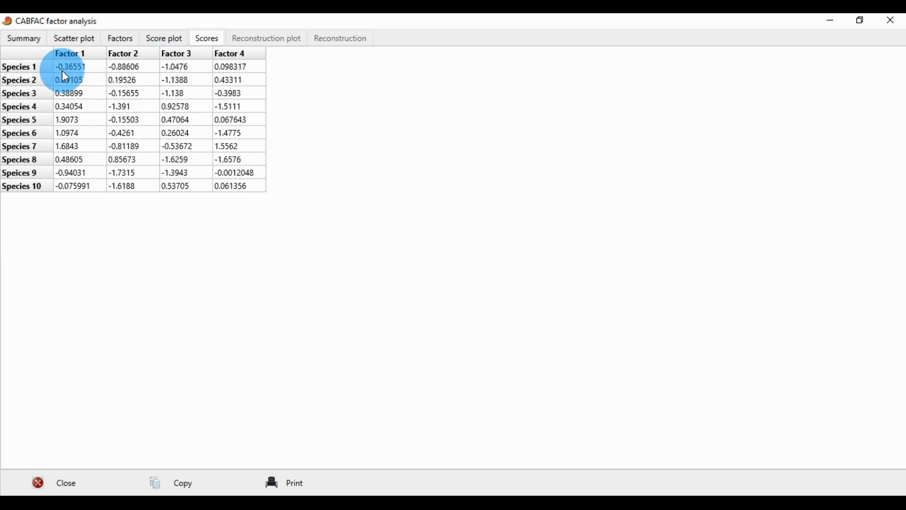
click(165, 39)
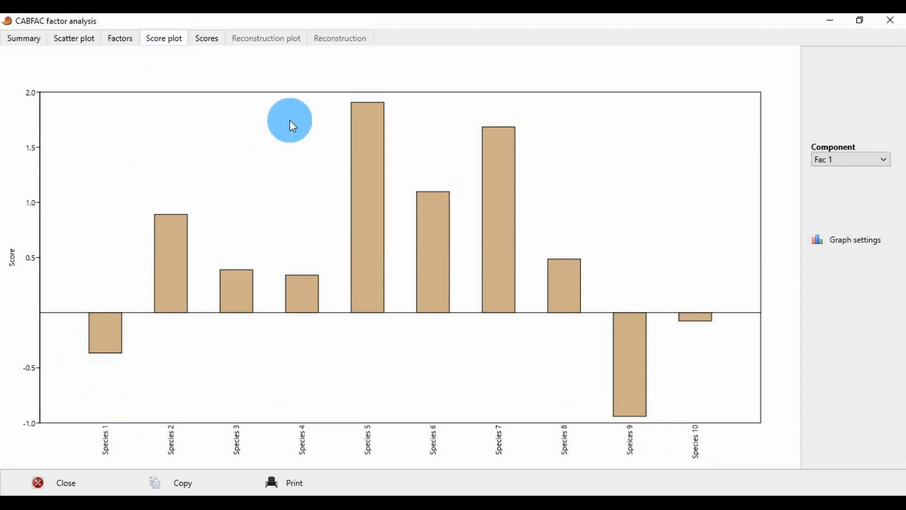
click(212, 36)
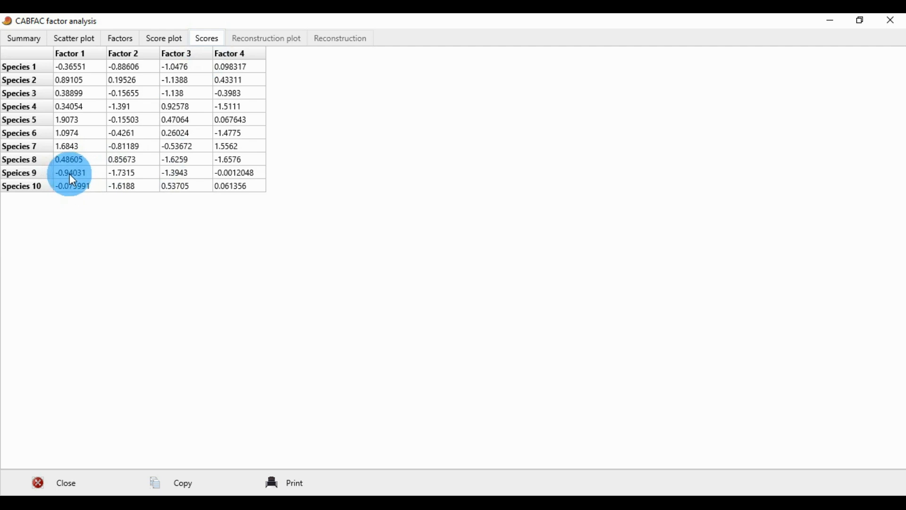
click(168, 42)
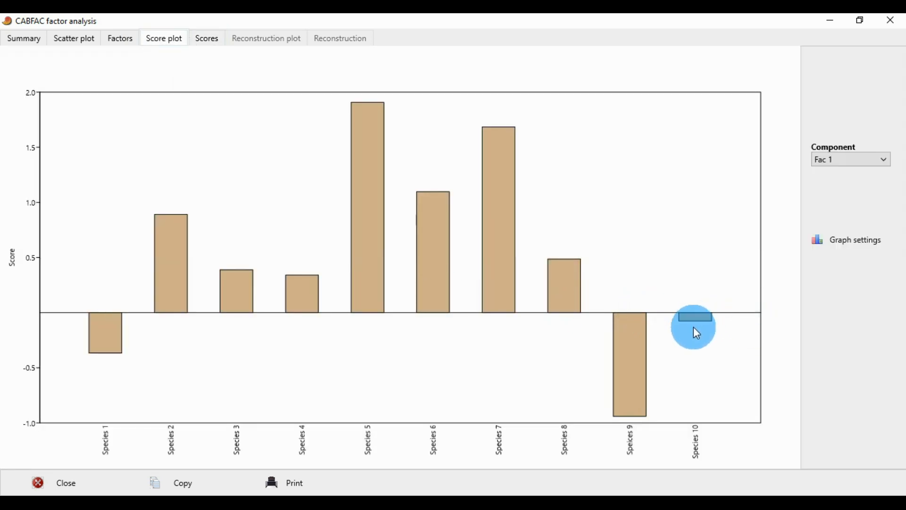
click(222, 40)
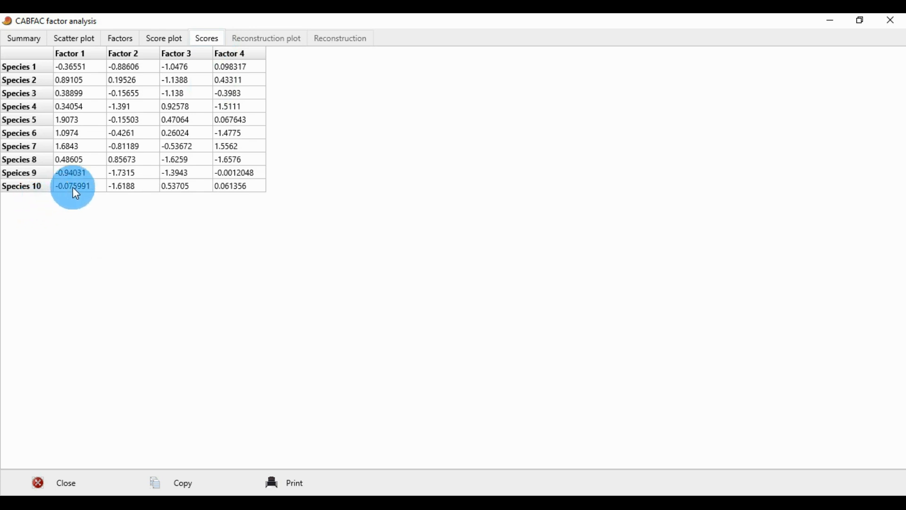
click(154, 47)
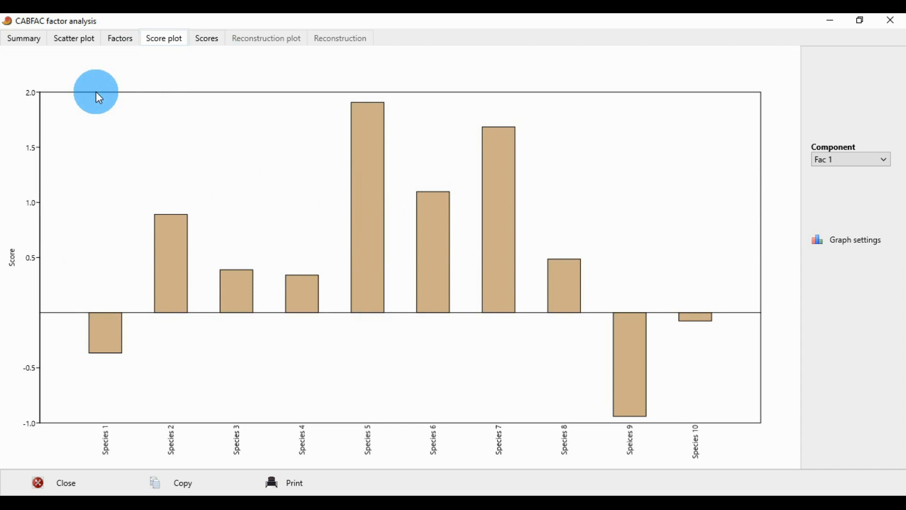
click(210, 39)
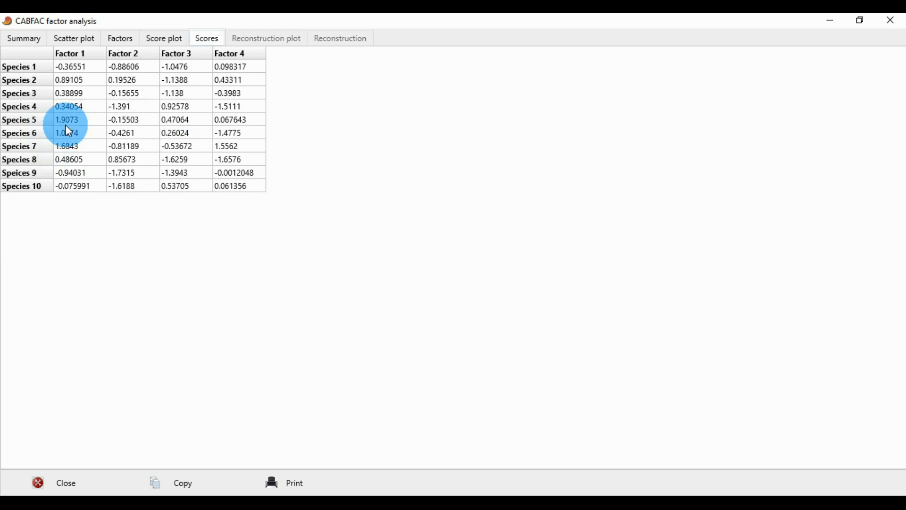
click(165, 37)
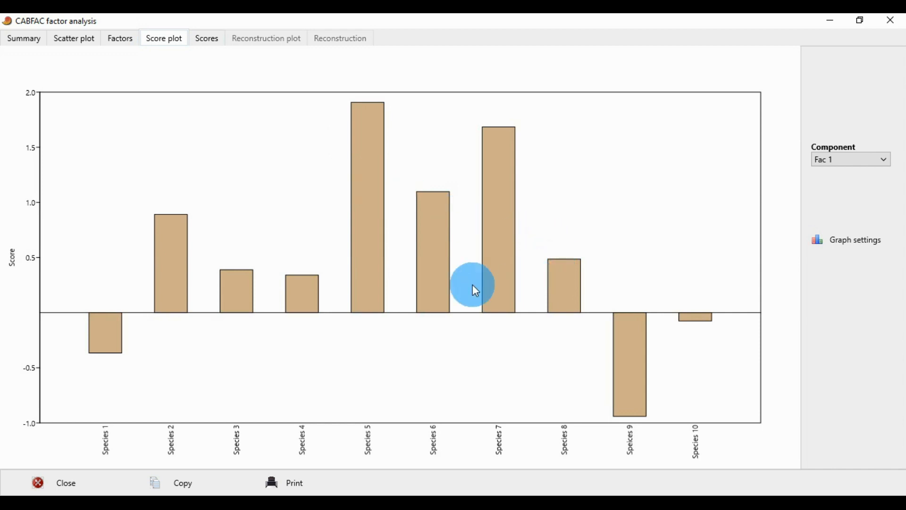
click(203, 43)
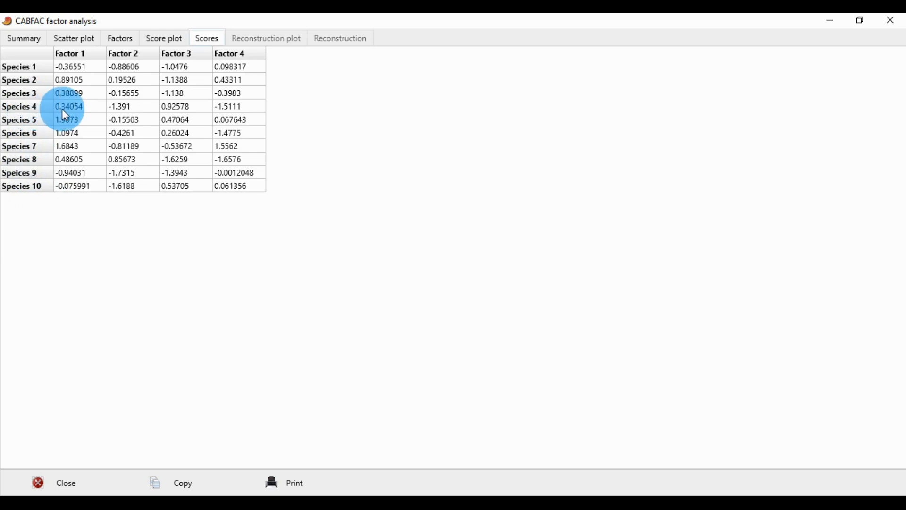
click(168, 42)
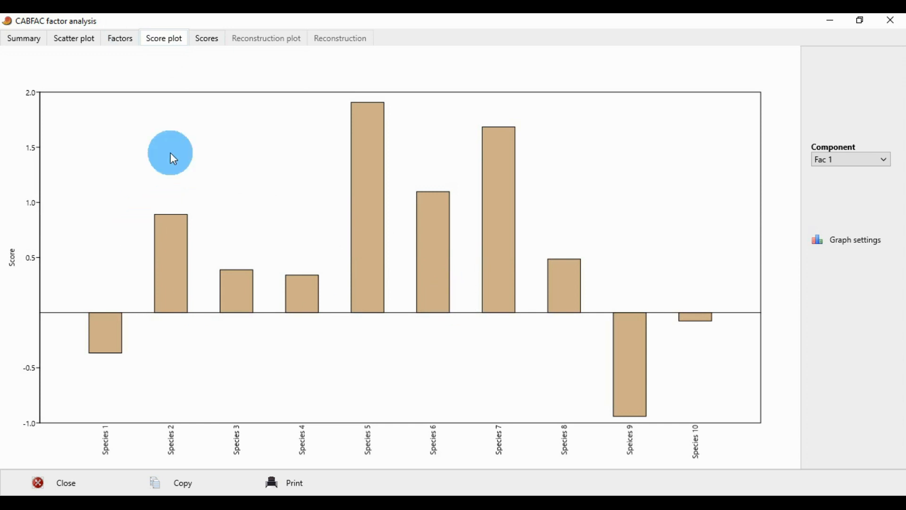
click(70, 38)
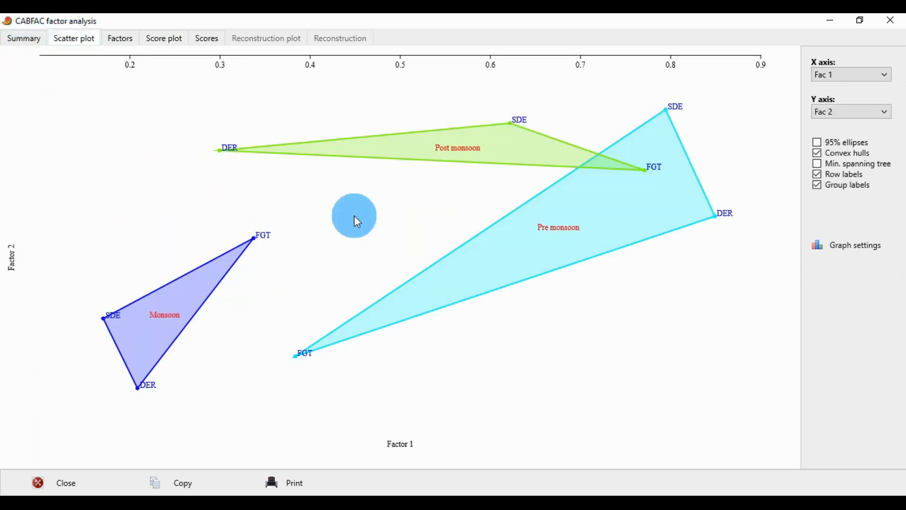